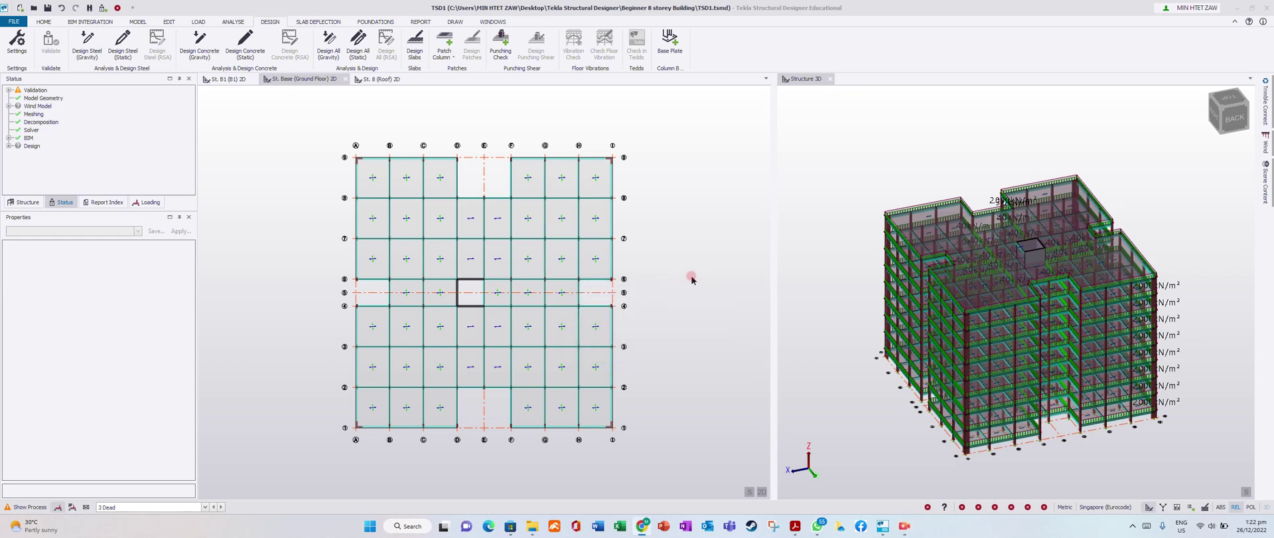
{"action": "left_click", "coordinate": [302, 83]}
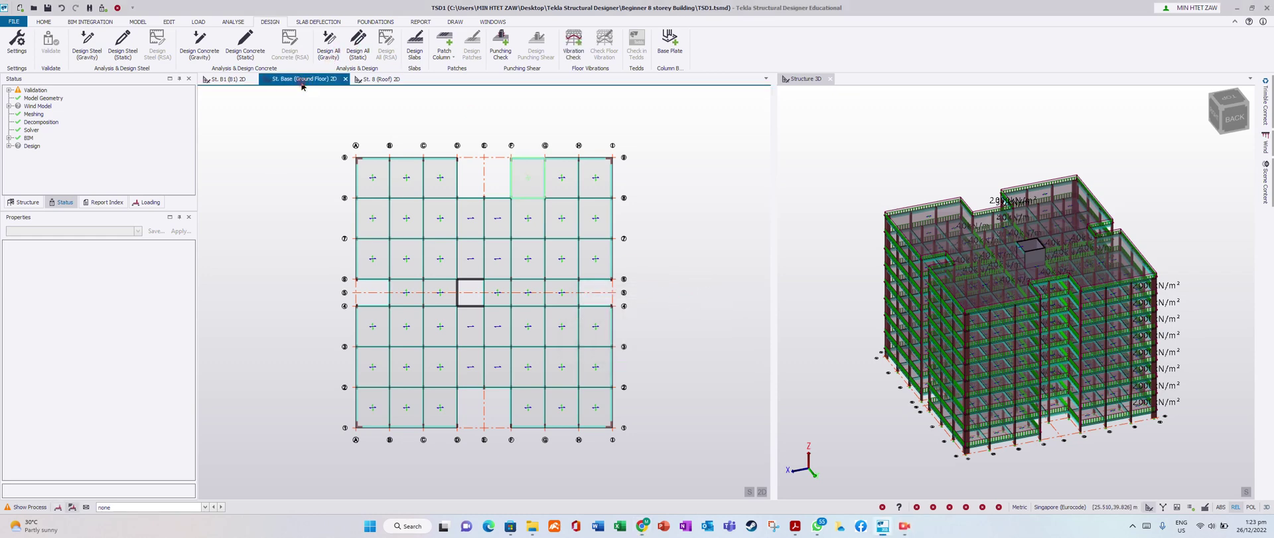
{"action": "left_click", "coordinate": [702, 151]}
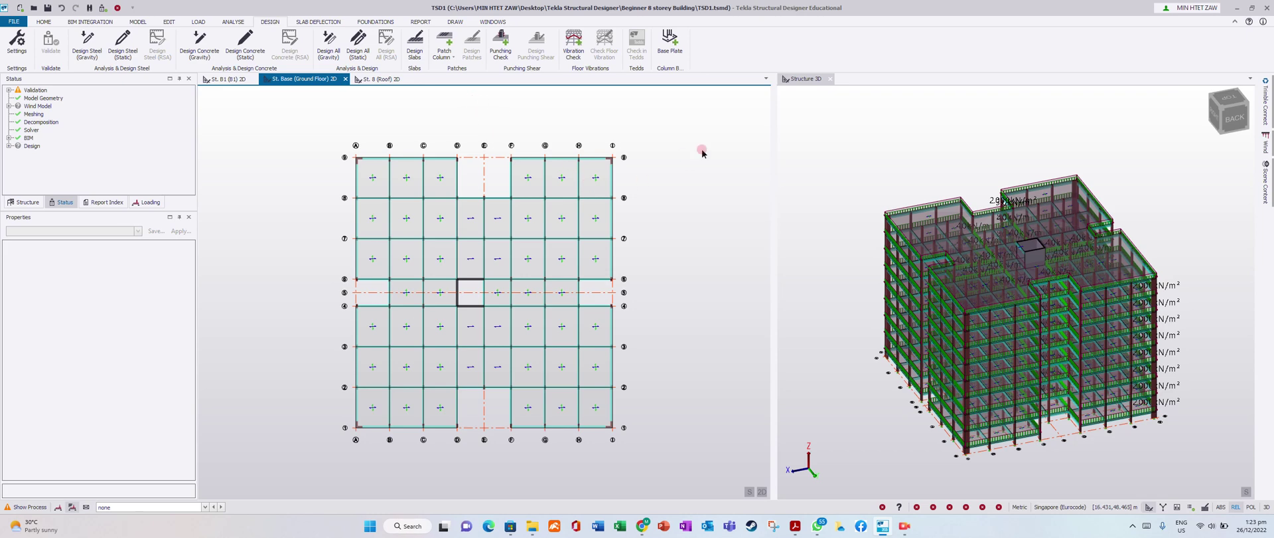
{"action": "left_click", "coordinate": [801, 79]}
{"action": "left_click", "coordinate": [336, 78]}
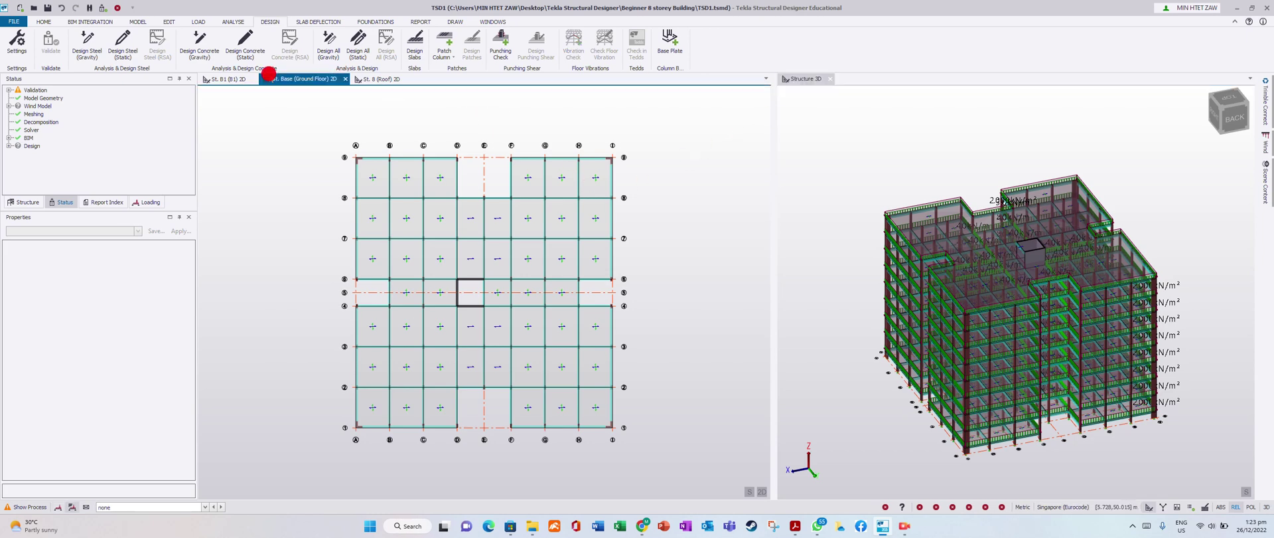
{"action": "left_click", "coordinate": [137, 21]}
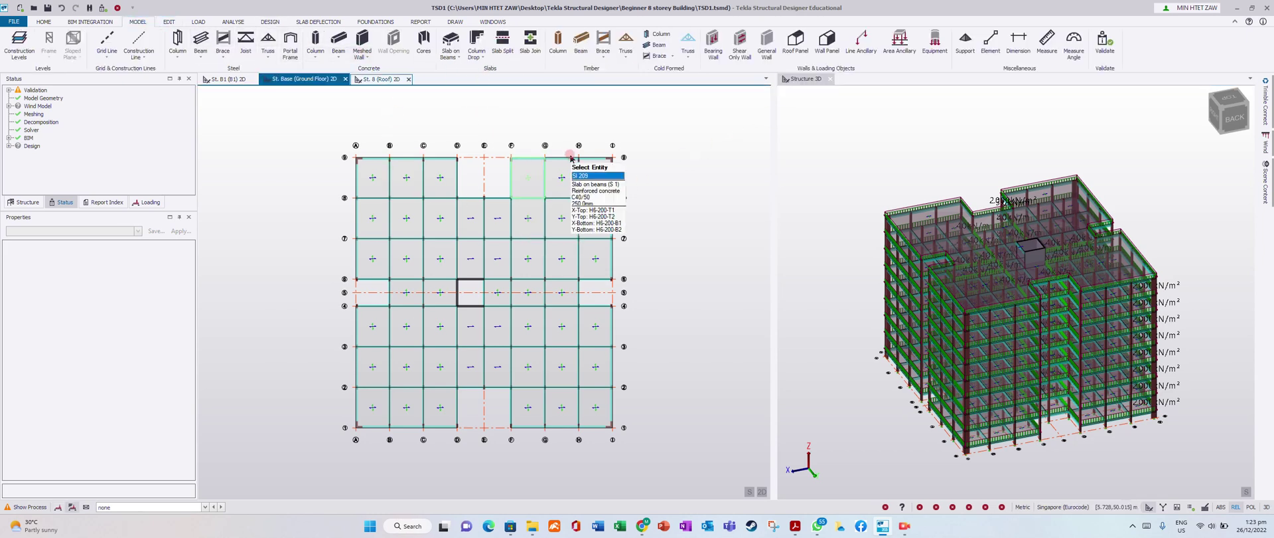
{"action": "left_click", "coordinate": [793, 100]}
Hide the Loading category from the scene content of the 3D structure view
{"action": "left_click", "coordinate": [808, 79]}
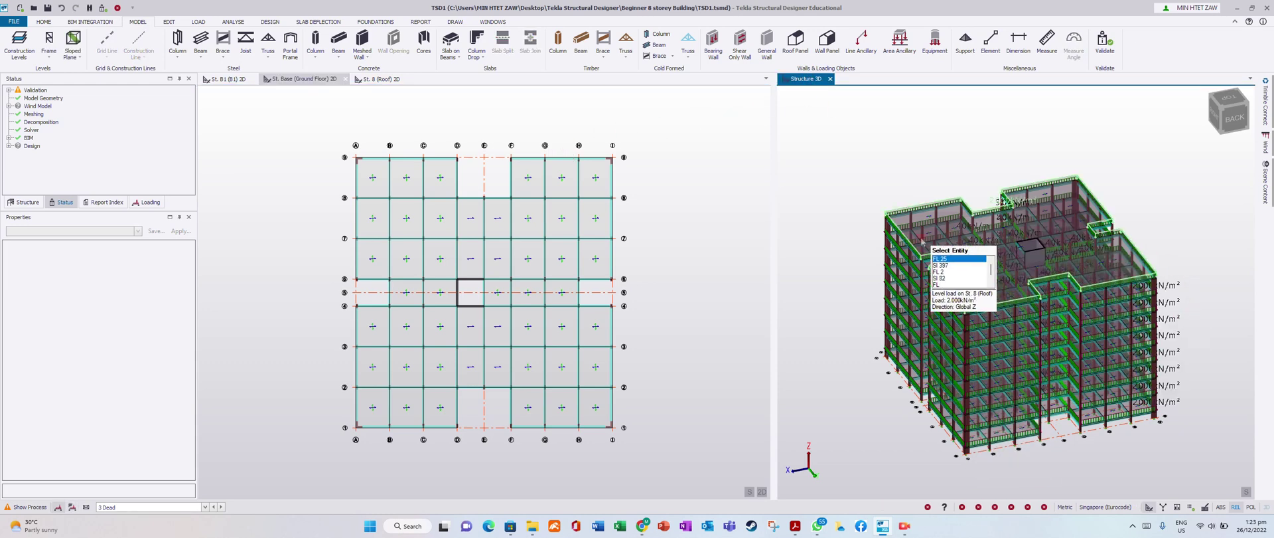
{"action": "left_click", "coordinate": [1267, 180]}
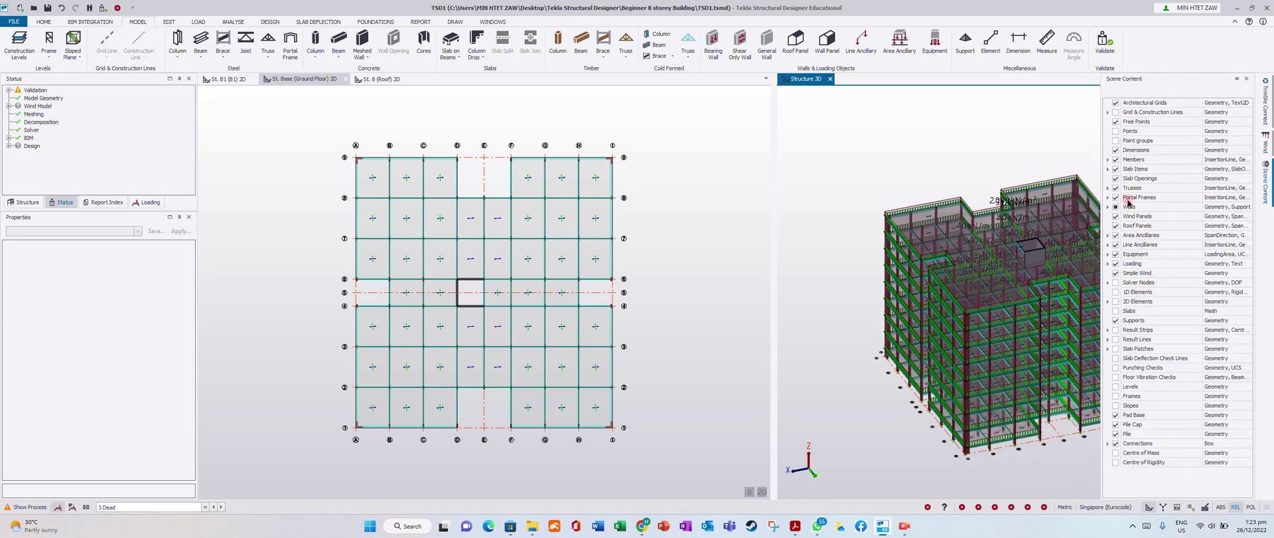
{"action": "left_click", "coordinate": [1116, 263]}
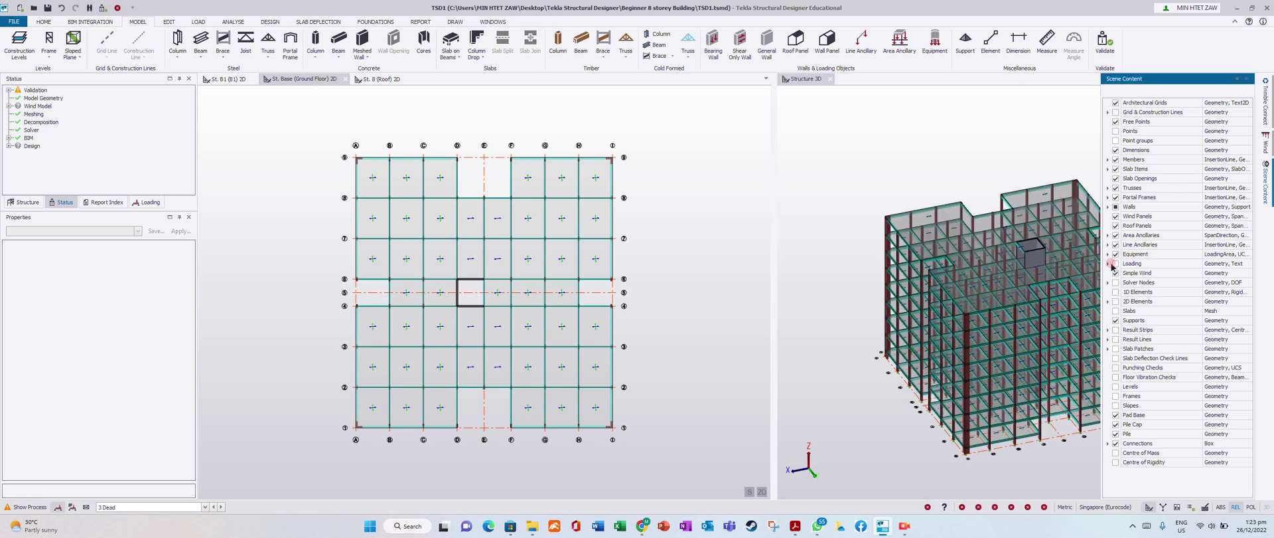
{"action": "left_click", "coordinate": [948, 157]}
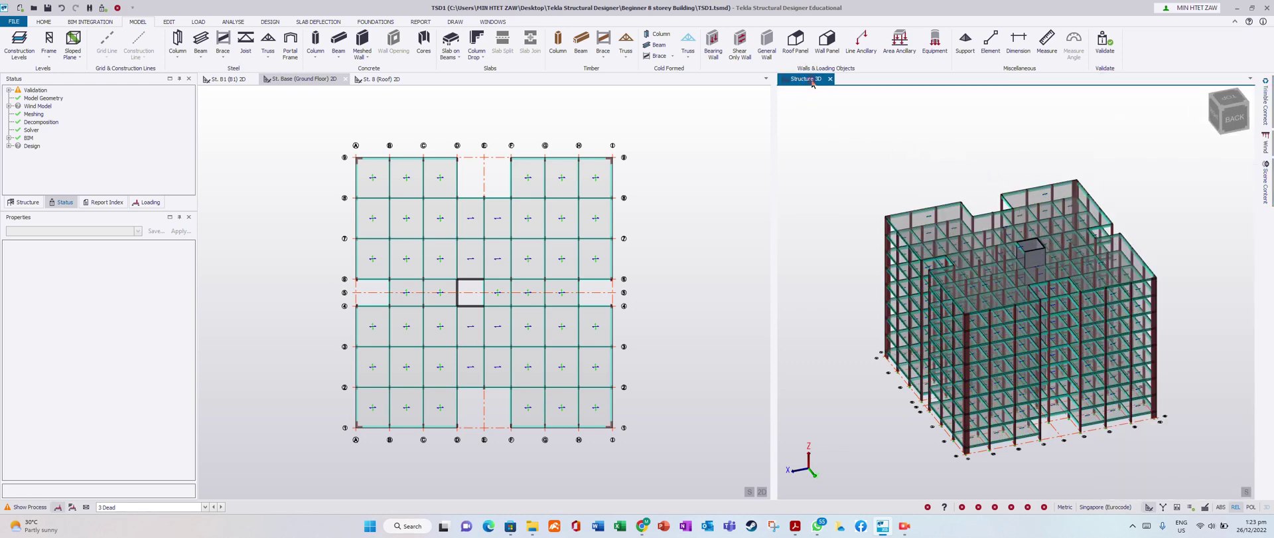
View the 3D structure in Results view and Review view, and return it to Structural view
{"action": "right_click", "coordinate": [807, 80]}
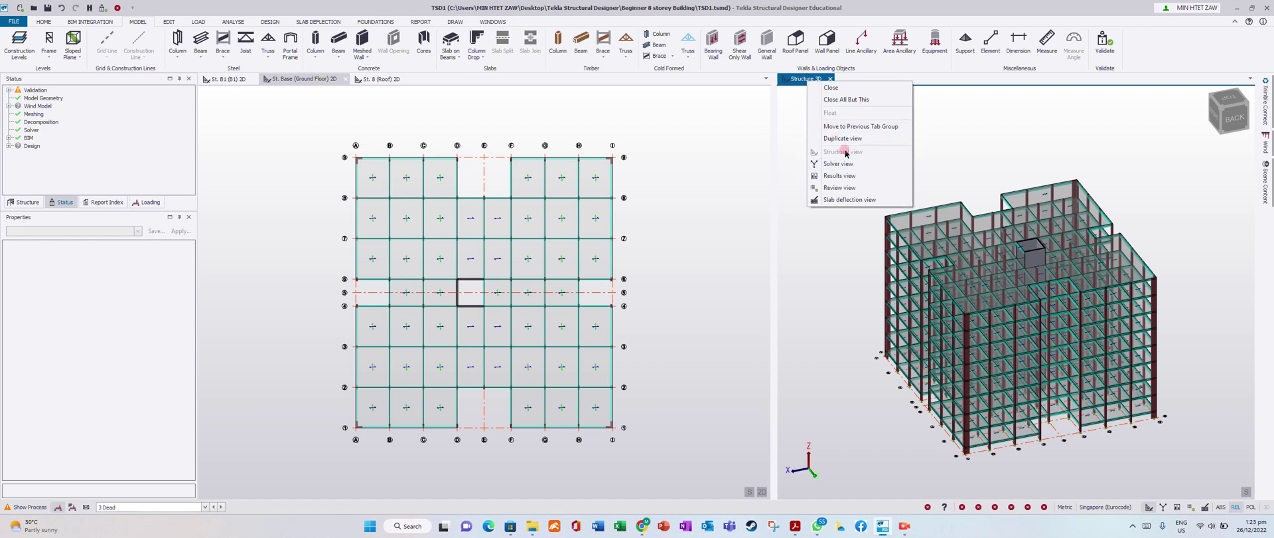
{"action": "left_click", "coordinate": [843, 176]}
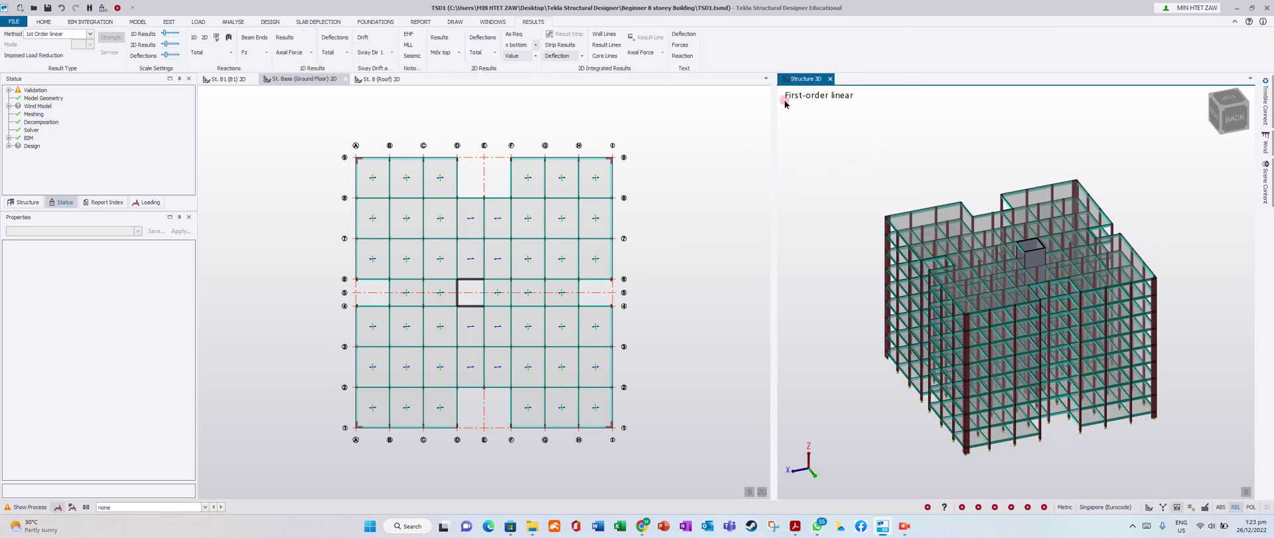
{"action": "right_click", "coordinate": [807, 81]}
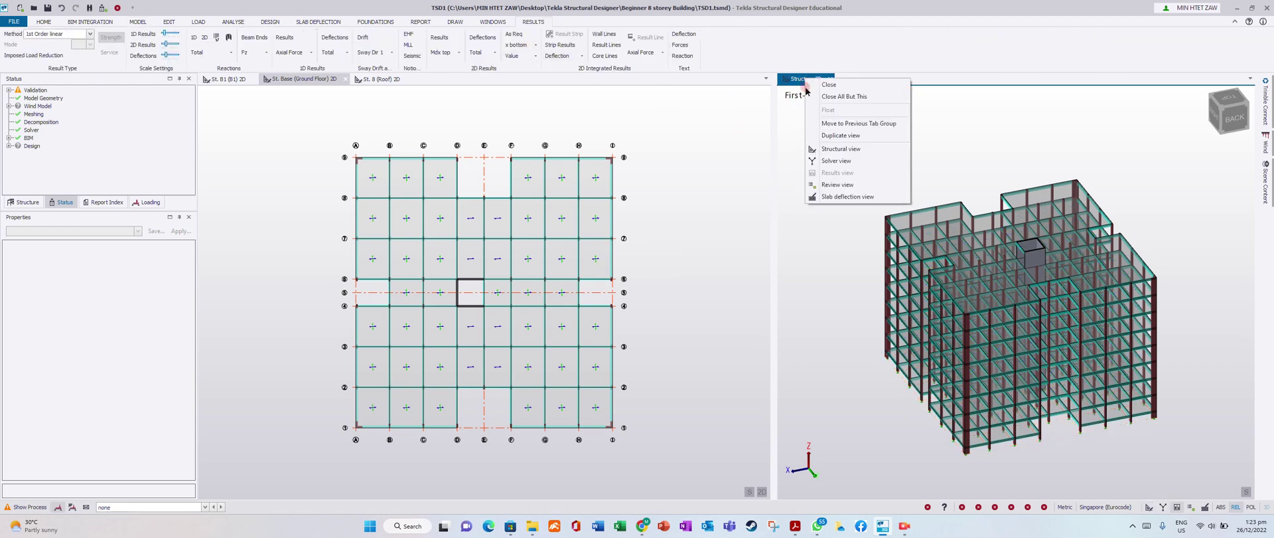
{"action": "left_click", "coordinate": [834, 187]}
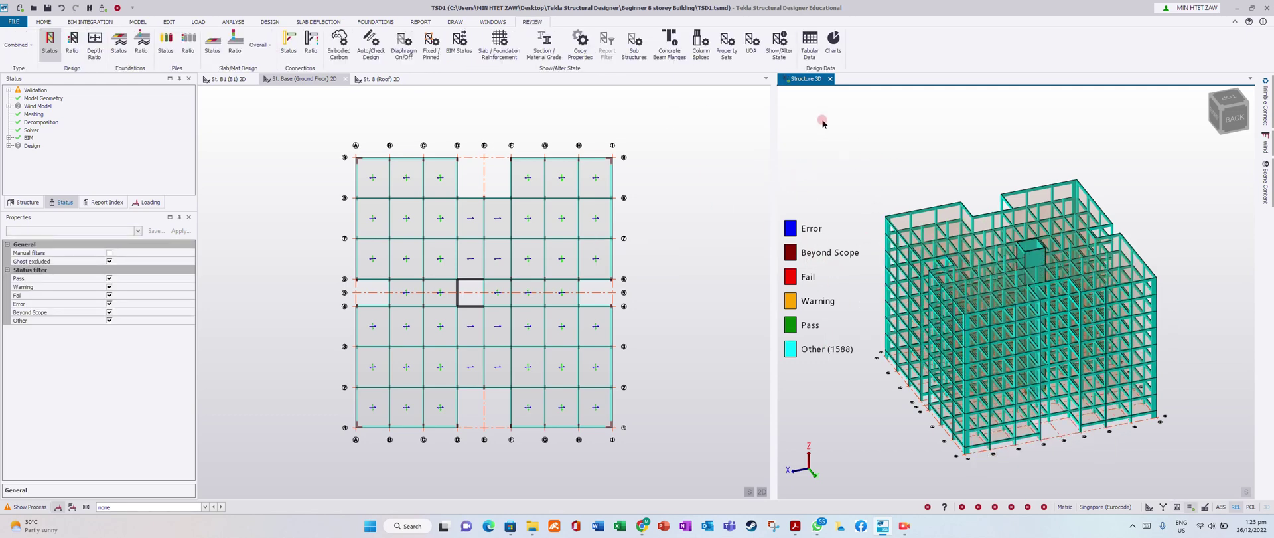
{"action": "right_click", "coordinate": [814, 80]}
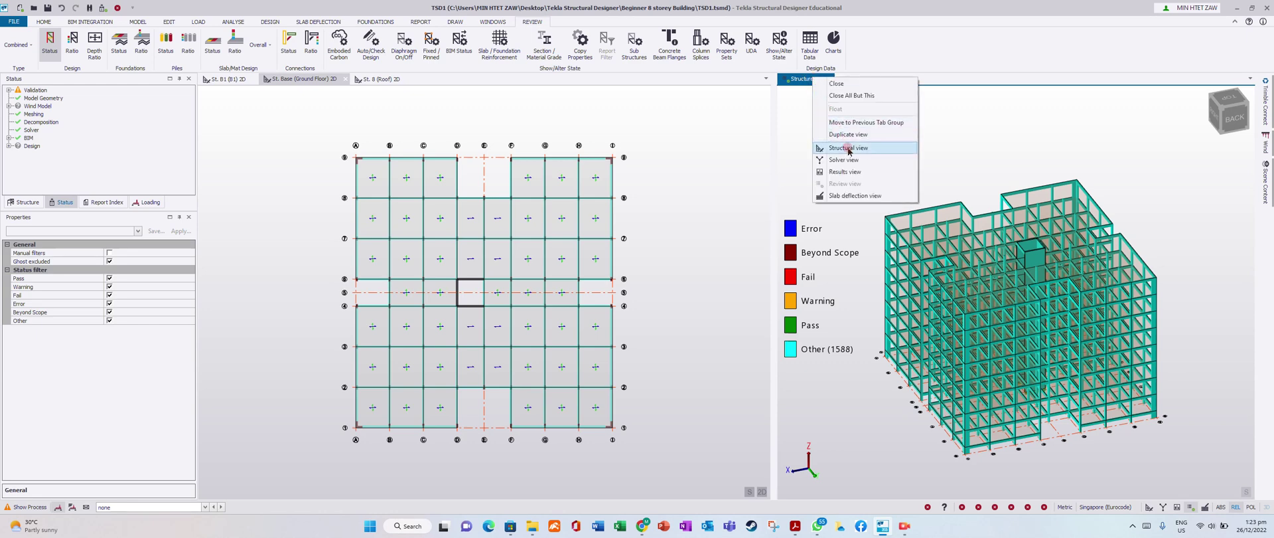
{"action": "left_click", "coordinate": [849, 148]}
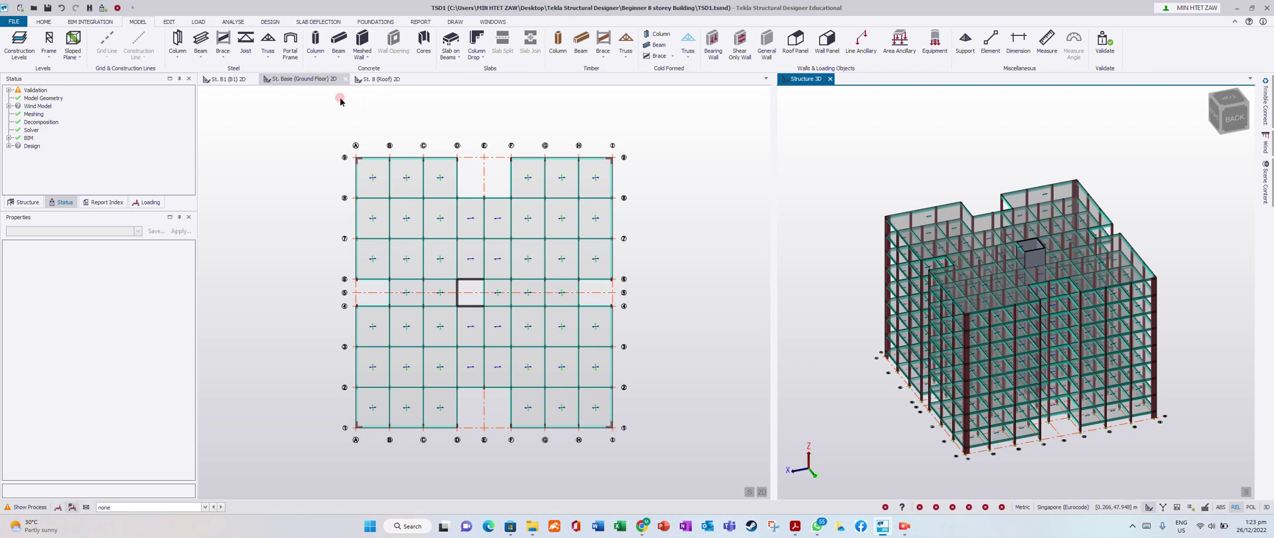
Widen the 3D structure view by shifting the divider between it and the ground floor plan
{"action": "left_click", "coordinate": [314, 81]}
{"action": "left_click", "coordinate": [632, 197]}
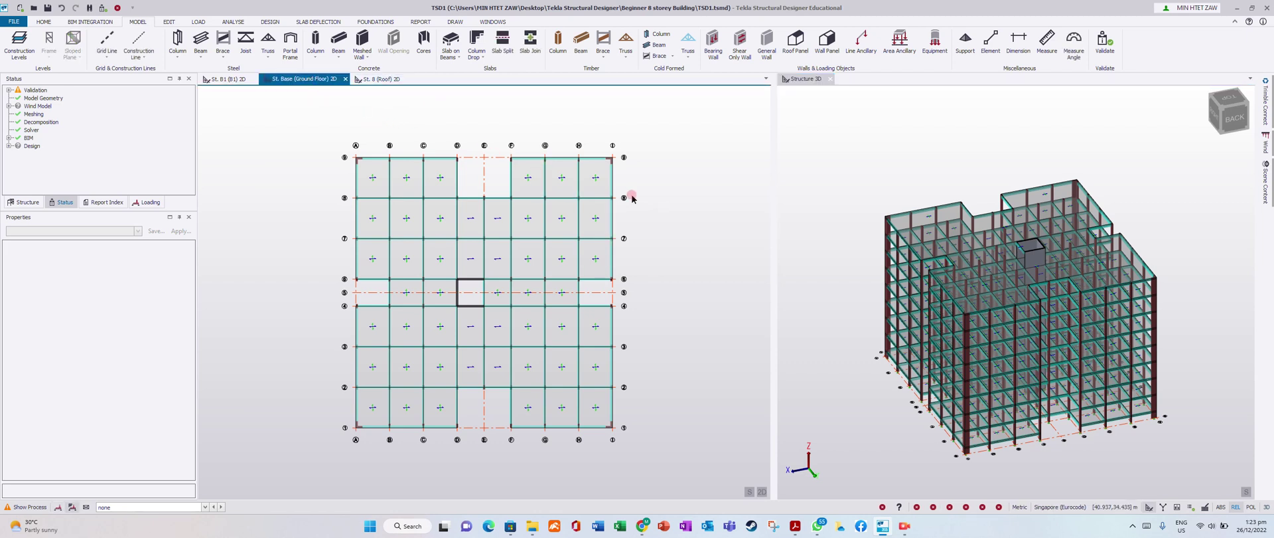
{"action": "left_click_drag", "start_coordinate": [772, 197], "coordinate": [660, 199]}
{"action": "mouse_move", "coordinate": [981, 242]}
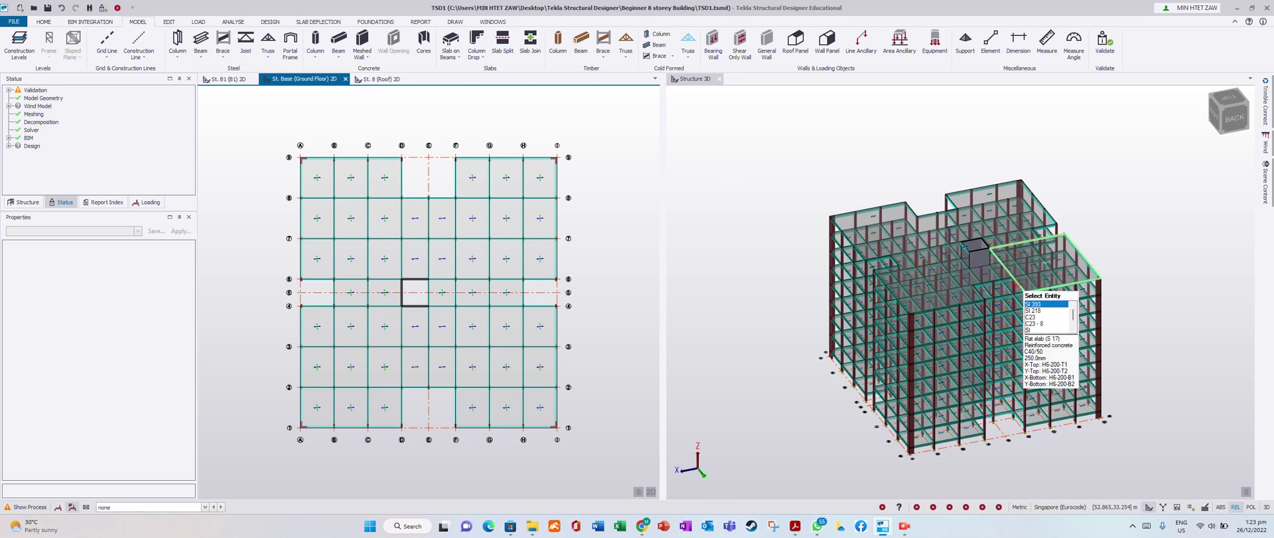
{"action": "scroll", "coordinate": [920, 266], "scroll_direction": "up", "scroll_amount": 1}
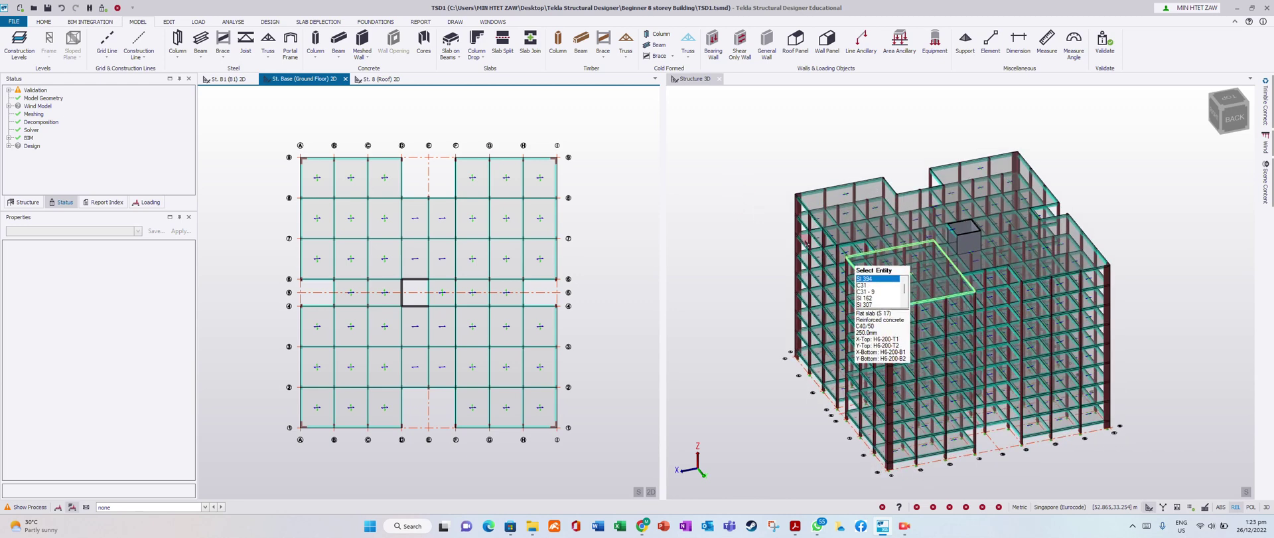
Examine the gravity and static design commands for steel, concrete and all members, and the first- and second-order analysis options
{"action": "left_click", "coordinate": [698, 82]}
{"action": "left_click", "coordinate": [339, 78]}
{"action": "left_click", "coordinate": [693, 79]}
{"action": "left_click", "coordinate": [273, 22]}
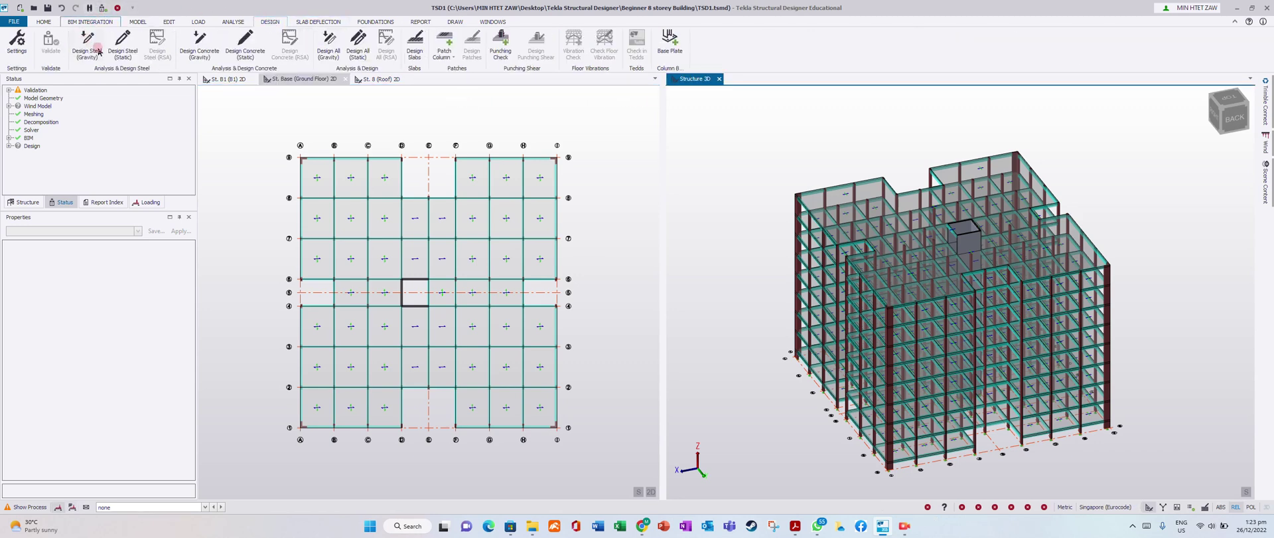
{"action": "left_click", "coordinate": [86, 51]}
{"action": "left_click", "coordinate": [132, 32]}
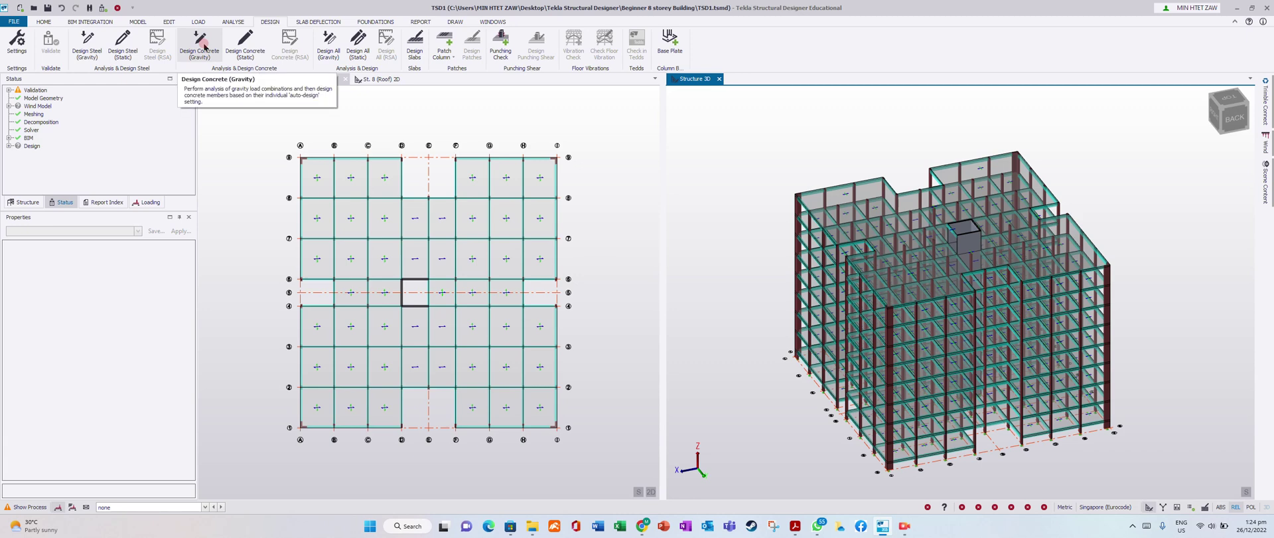
{"action": "left_click", "coordinate": [254, 52]}
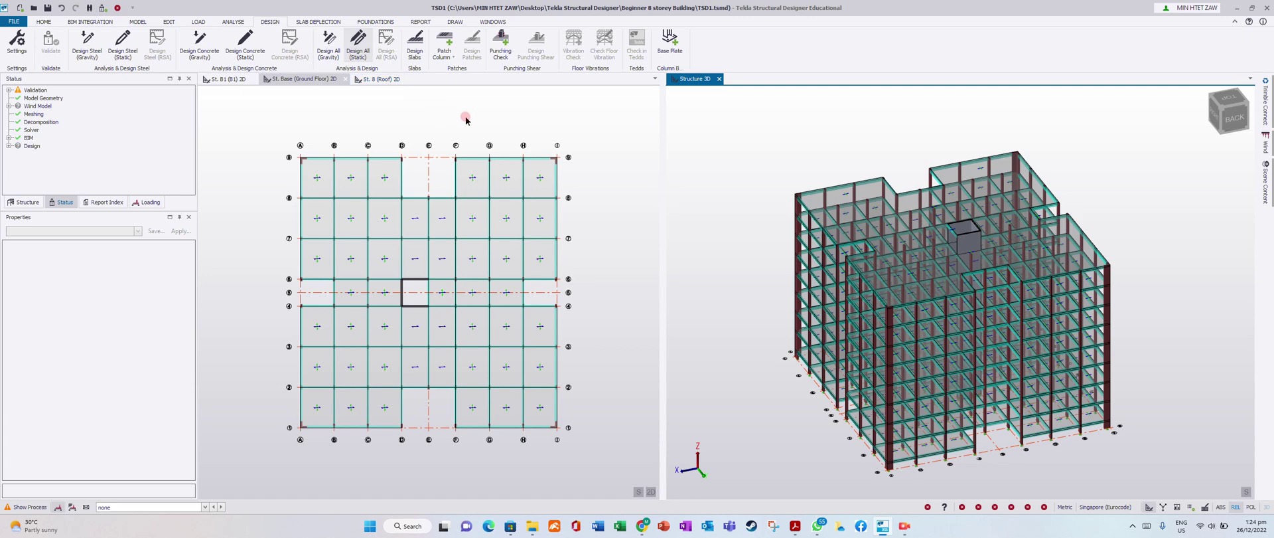
{"action": "left_click", "coordinate": [358, 47]}
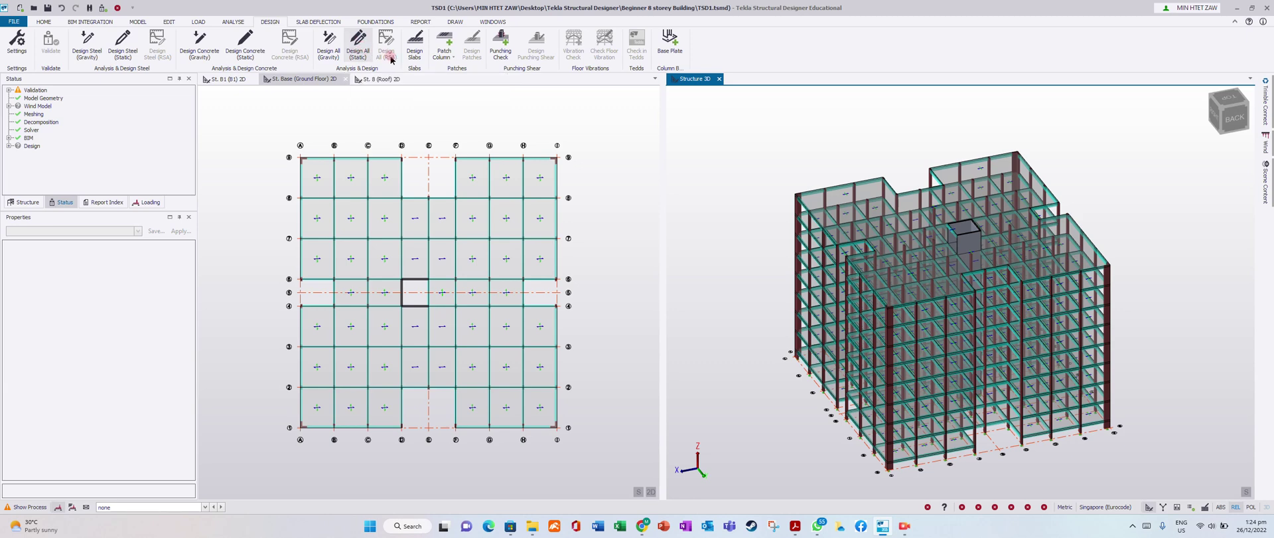
{"action": "mouse_move", "coordinate": [943, 311]}
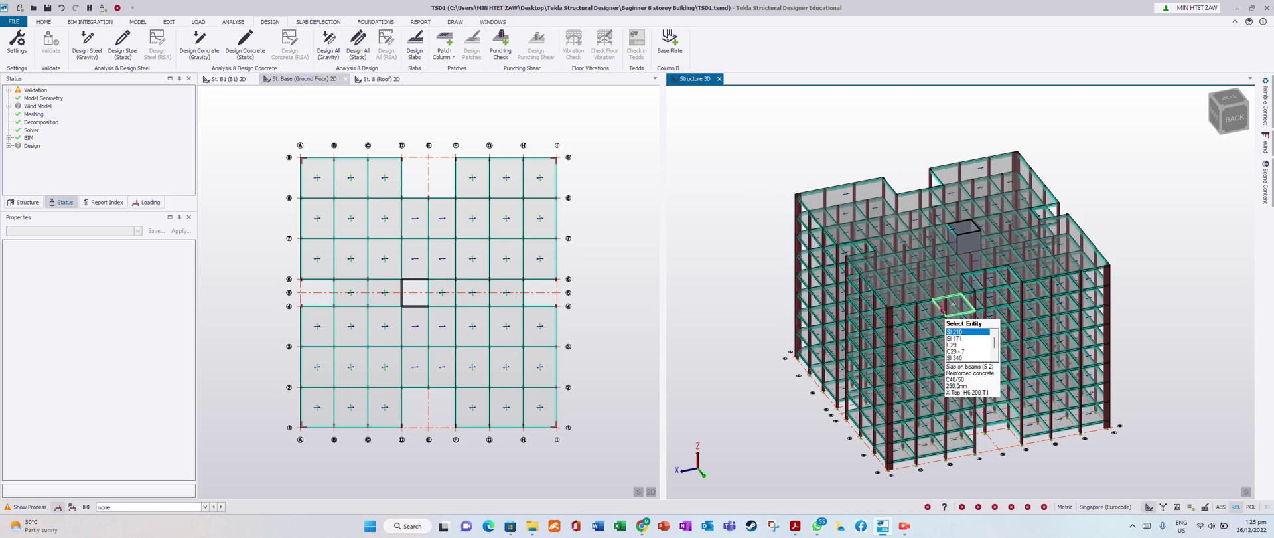
{"action": "mouse_move", "coordinate": [804, 247]}
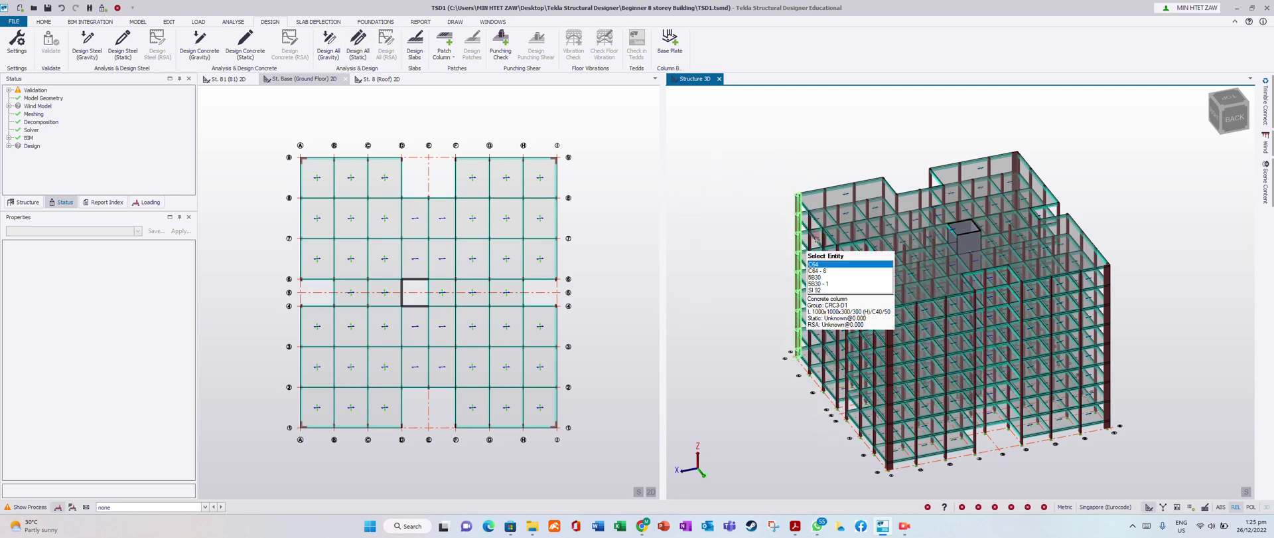
{"action": "left_click", "coordinate": [232, 24]}
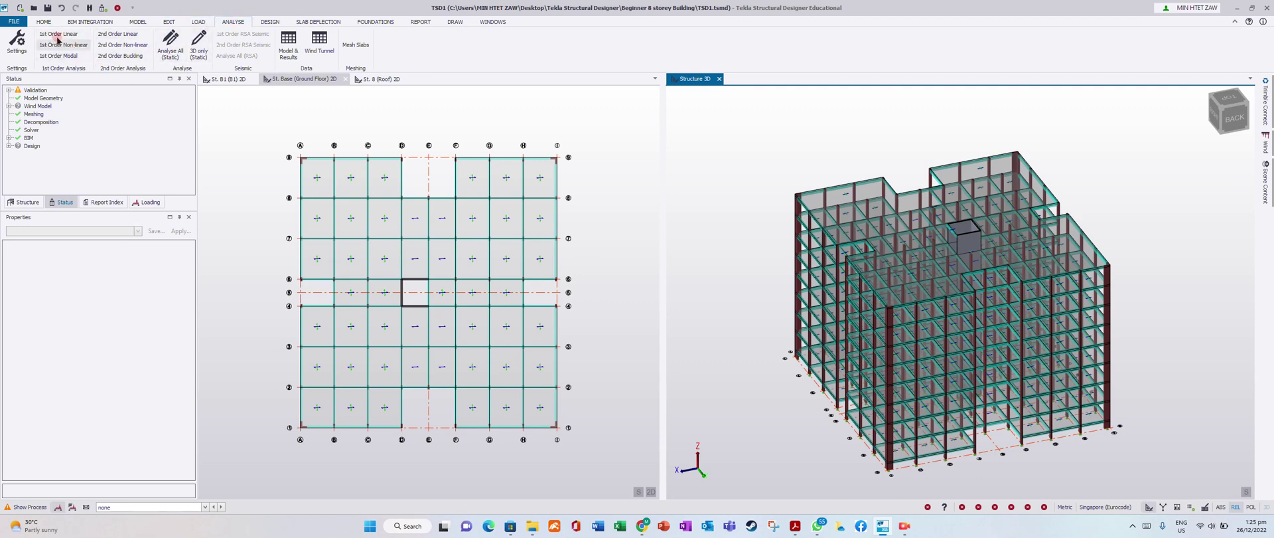
{"action": "left_click", "coordinate": [273, 23]}
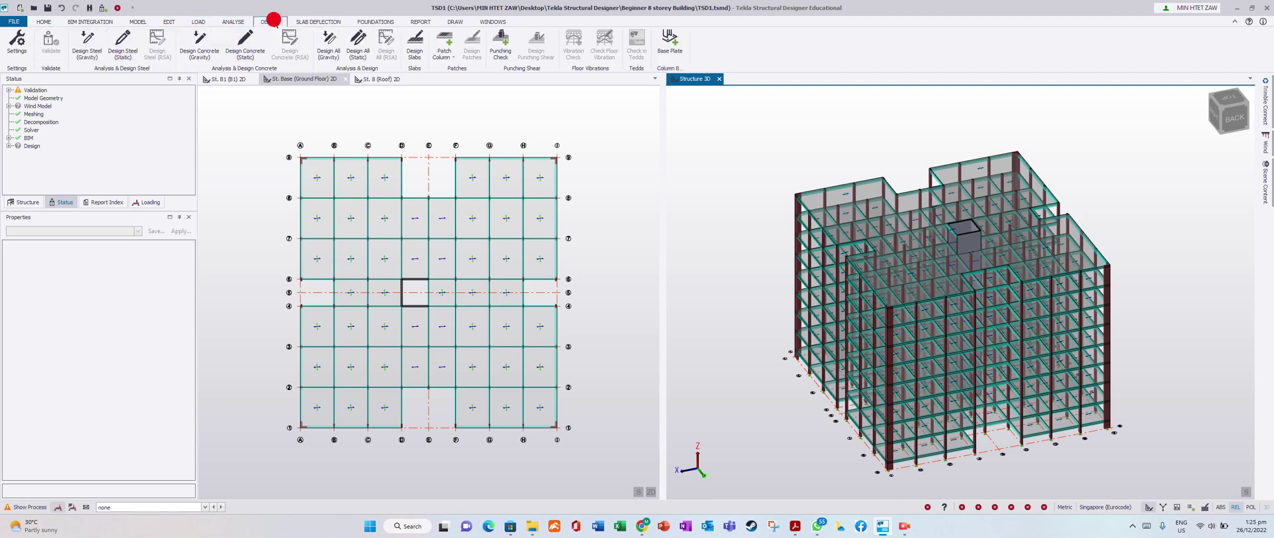
{"action": "left_click", "coordinate": [271, 22]}
{"action": "left_click", "coordinate": [357, 56]}
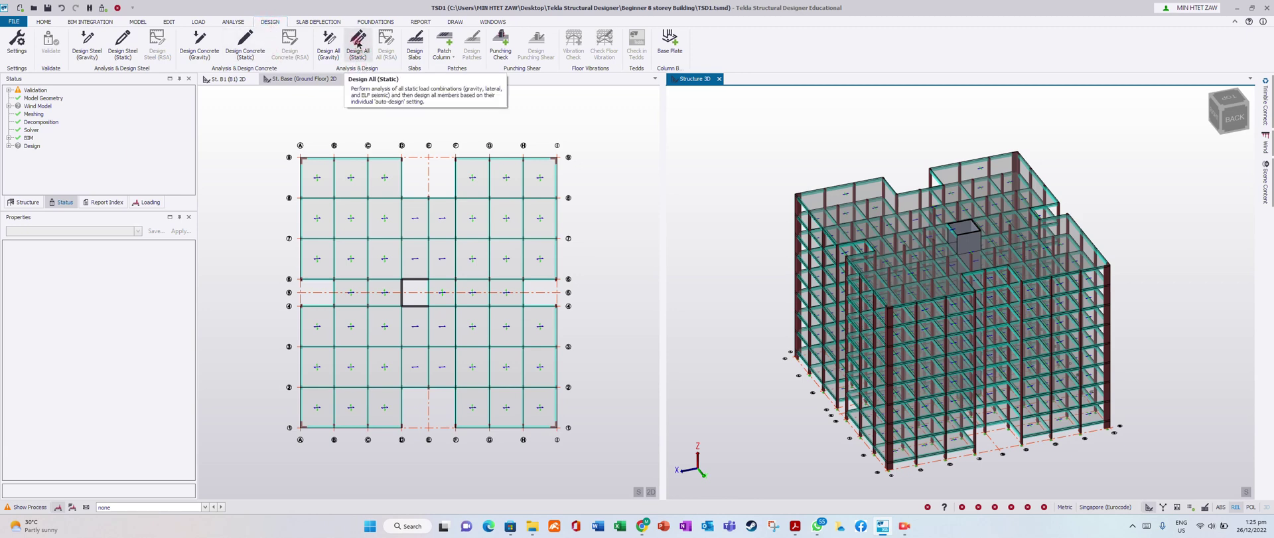
Validate the building model before running the design
{"action": "left_click", "coordinate": [137, 22]}
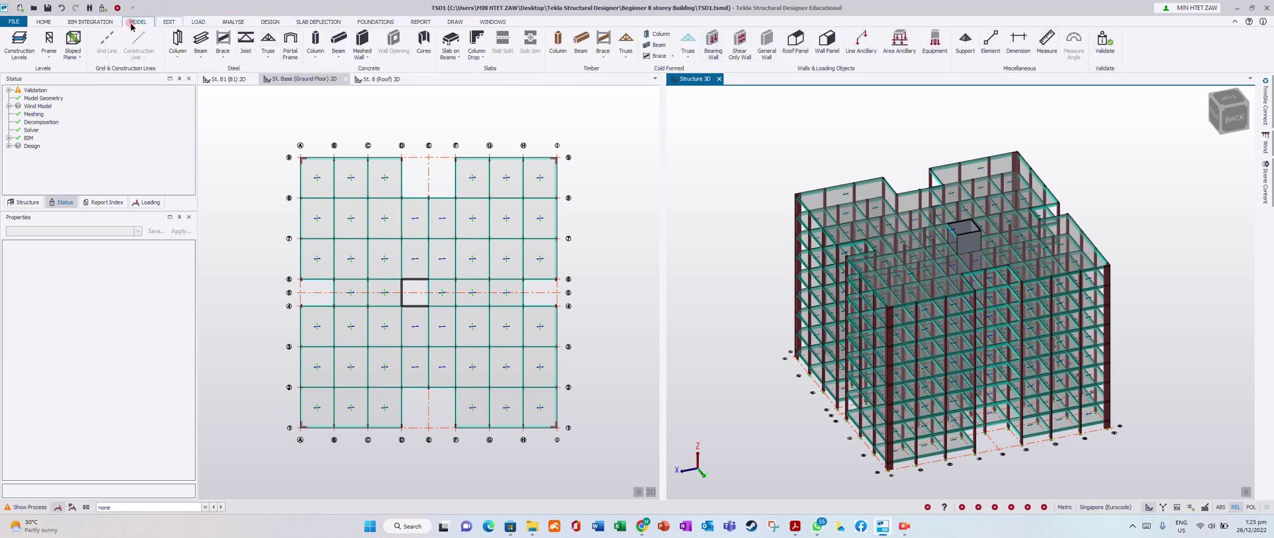
{"action": "left_click", "coordinate": [1104, 41]}
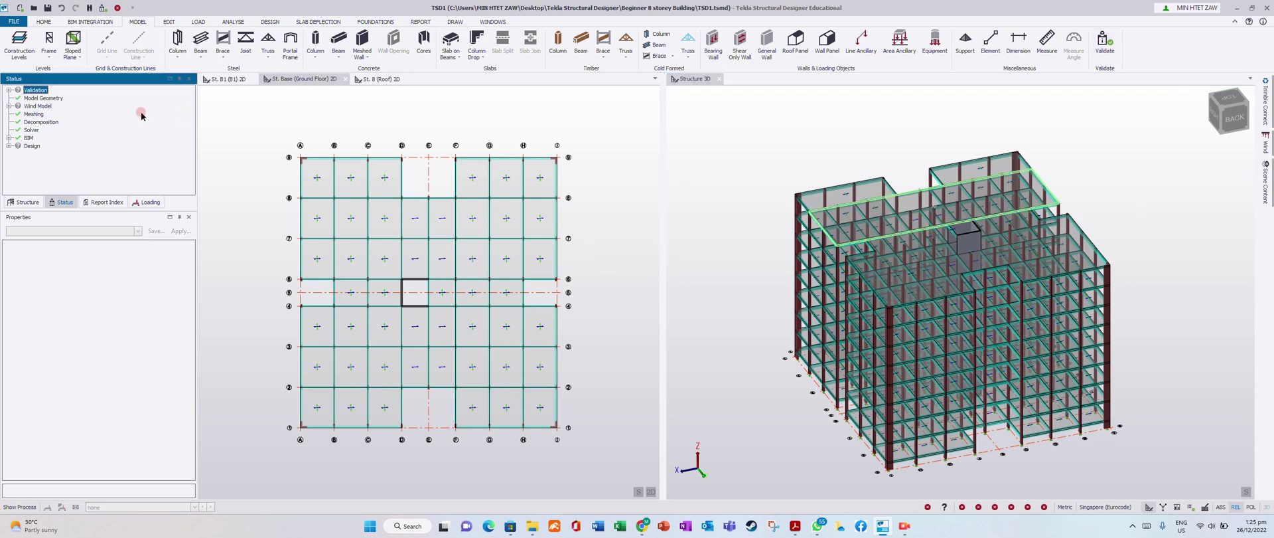
{"action": "left_click", "coordinate": [59, 114]}
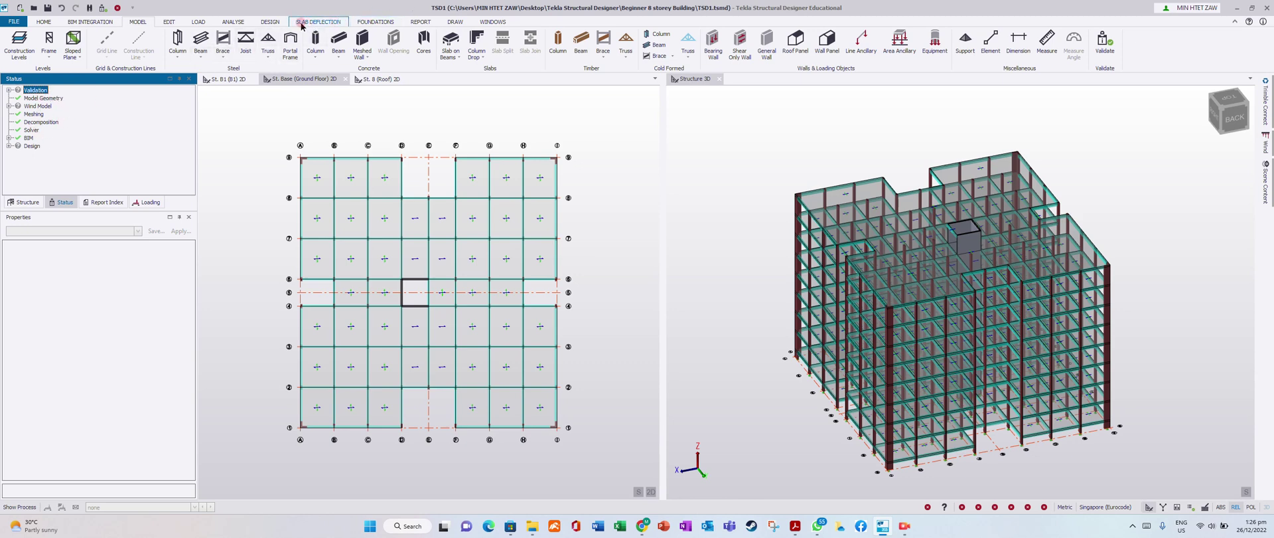
Run the Design All (Static) analysis and design for the whole building
{"action": "left_click", "coordinate": [271, 22]}
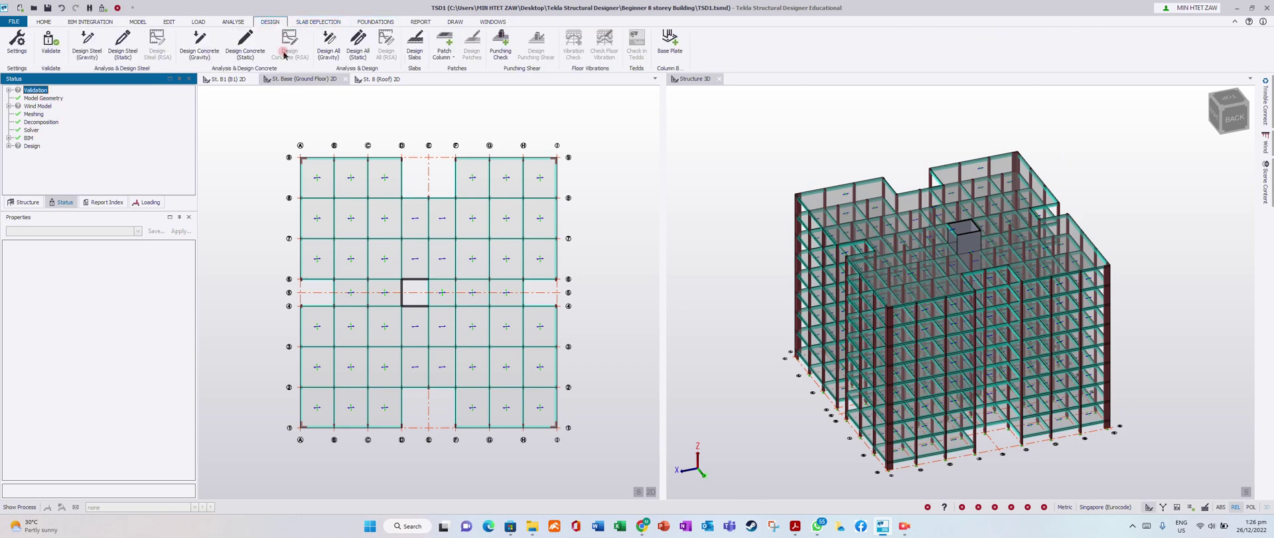
{"action": "left_click", "coordinate": [364, 49]}
{"action": "left_click", "coordinate": [357, 45]}
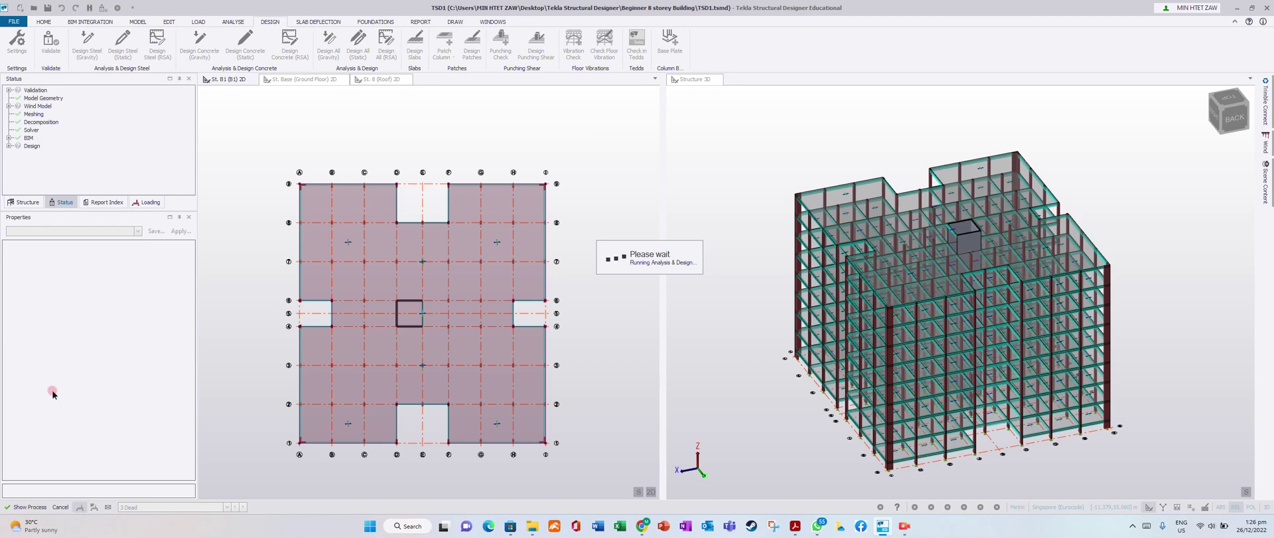
Show the process log of the analysis and design run and place its window between the plan and 3D views
{"action": "left_click", "coordinate": [24, 506]}
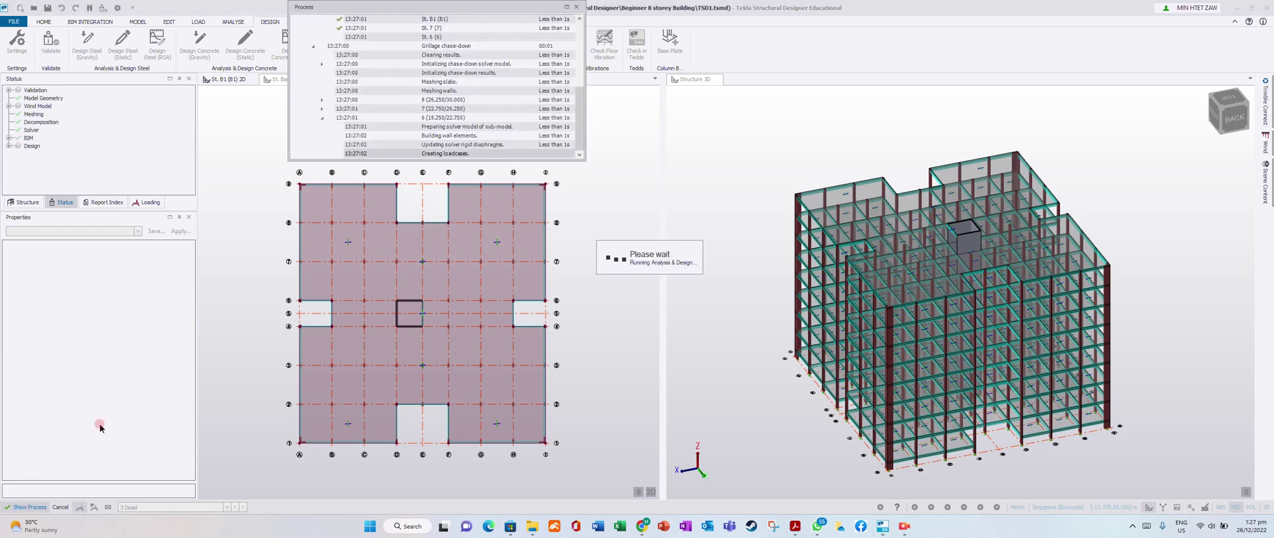
{"action": "left_click_drag", "start_coordinate": [419, 8], "coordinate": [706, 220]}
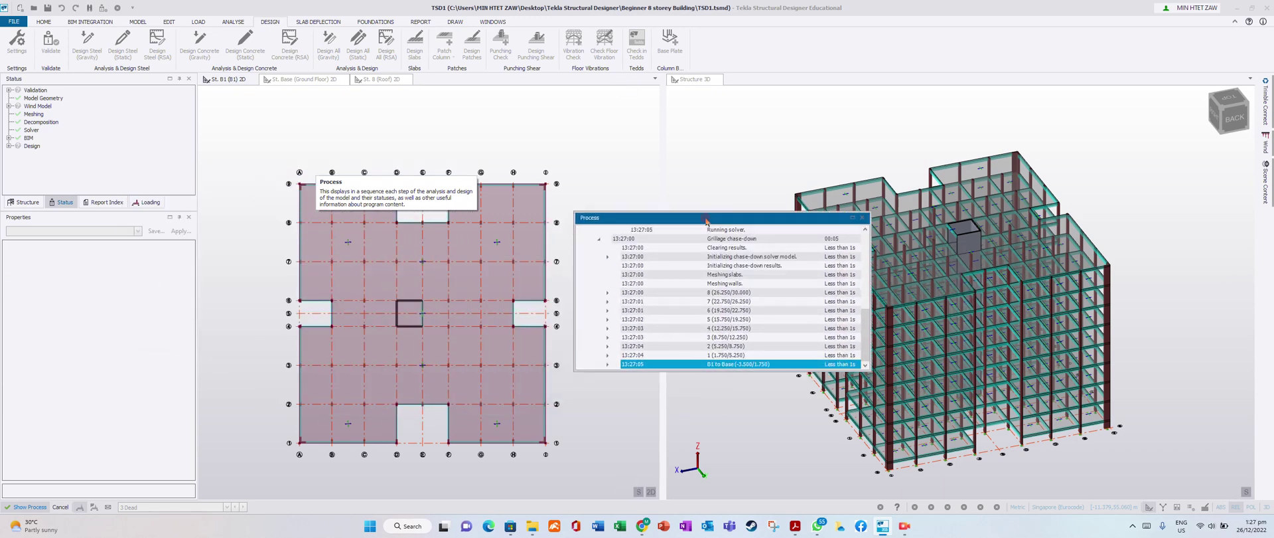
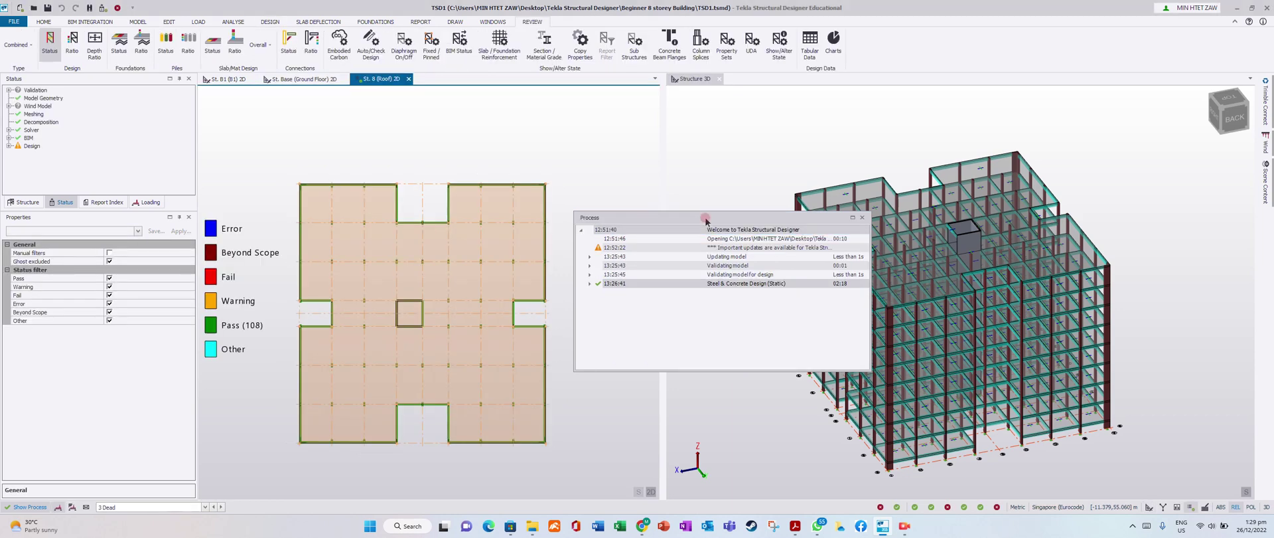
{"action": "left_click", "coordinate": [706, 219]}
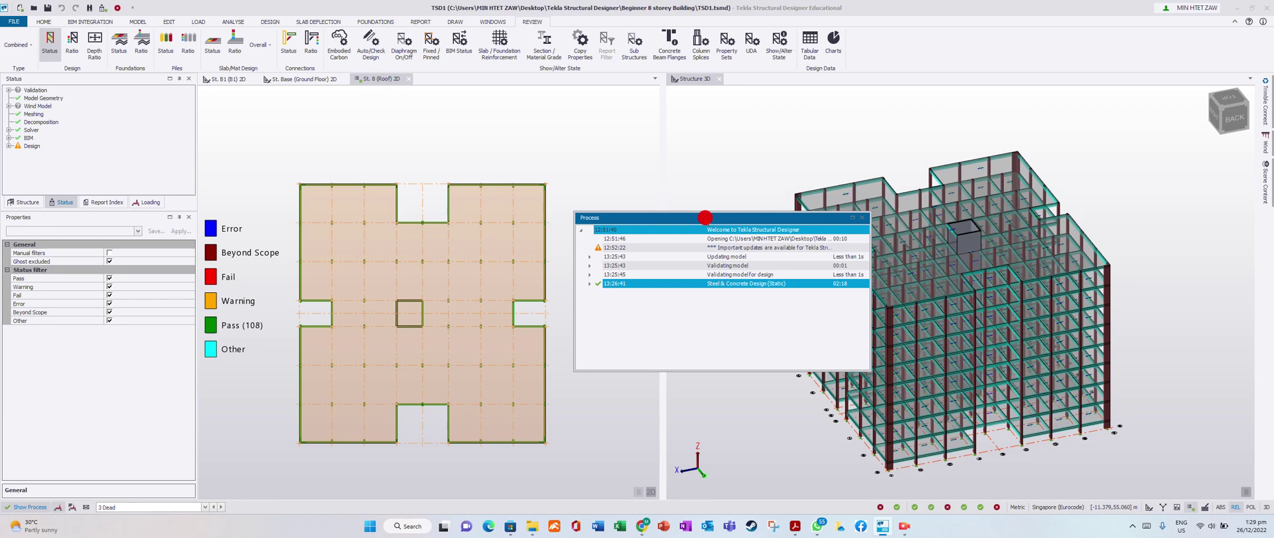
Enlarge the process log to review its run entries, restore its size and close it
{"action": "left_click", "coordinate": [853, 217]}
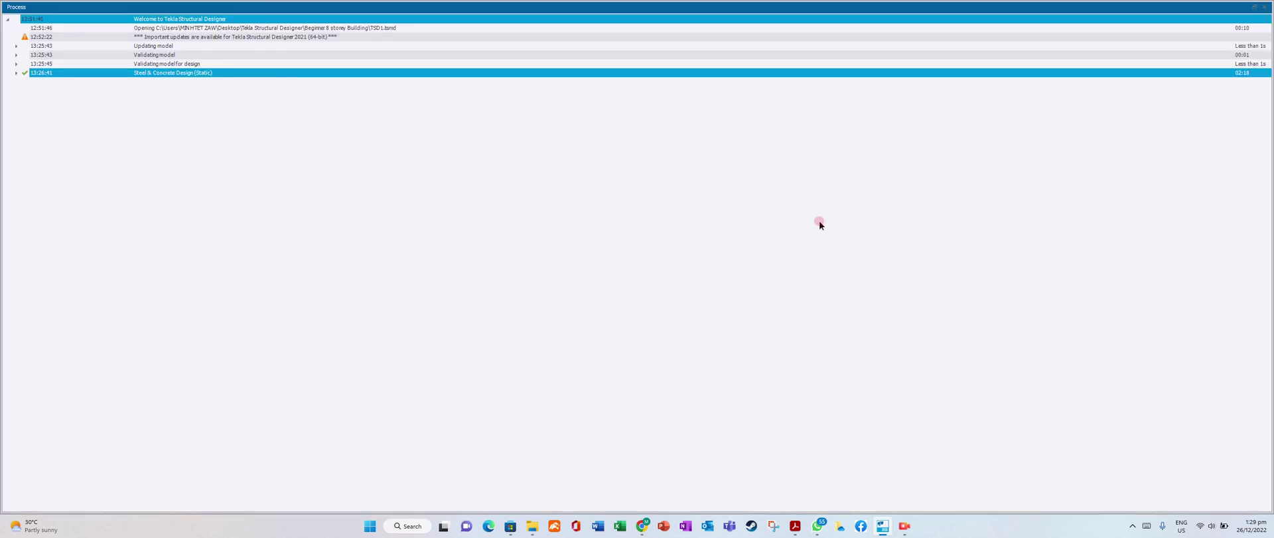
{"action": "left_click", "coordinate": [1263, 8]}
{"action": "left_click", "coordinate": [863, 214]}
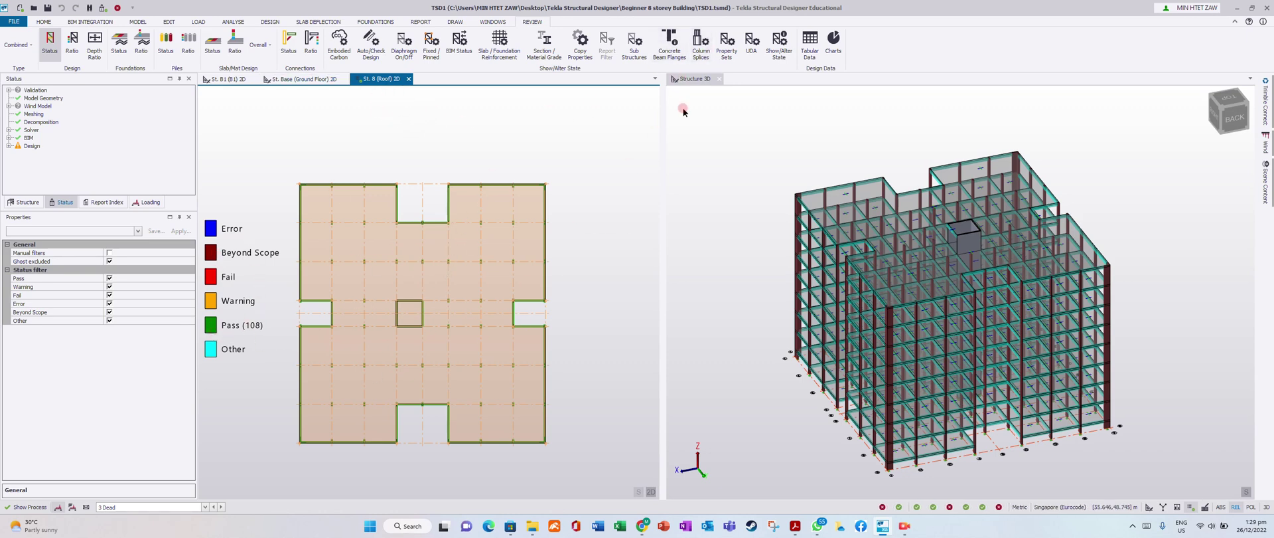
Switch the Structure 3D view to the Results view
{"action": "left_click", "coordinate": [685, 80]}
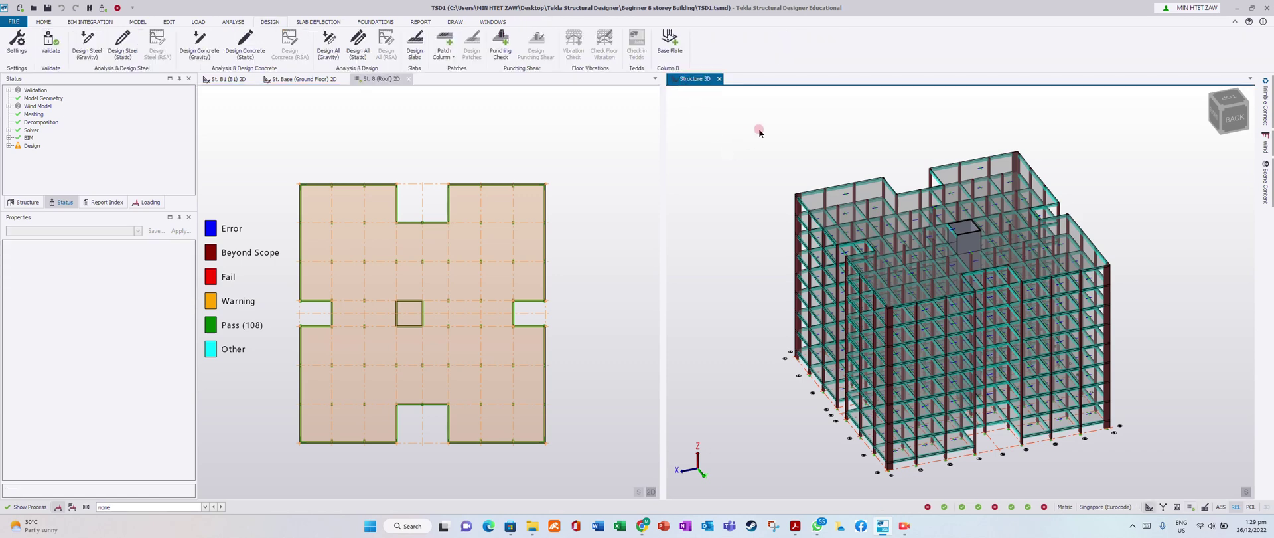
{"action": "right_click", "coordinate": [706, 80]}
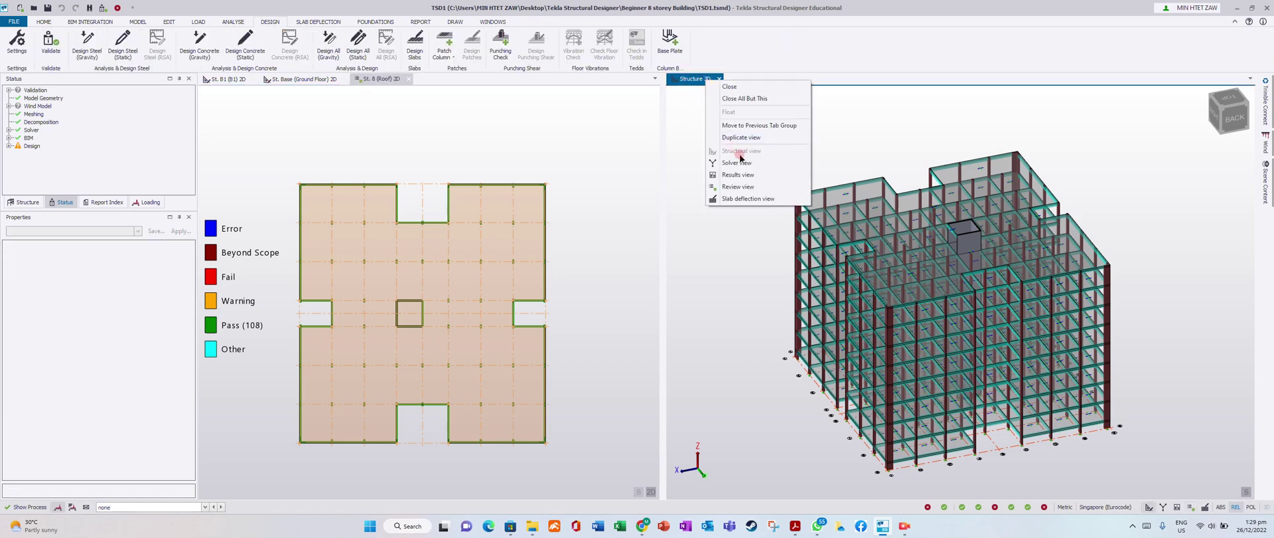
{"action": "left_click", "coordinate": [684, 107]}
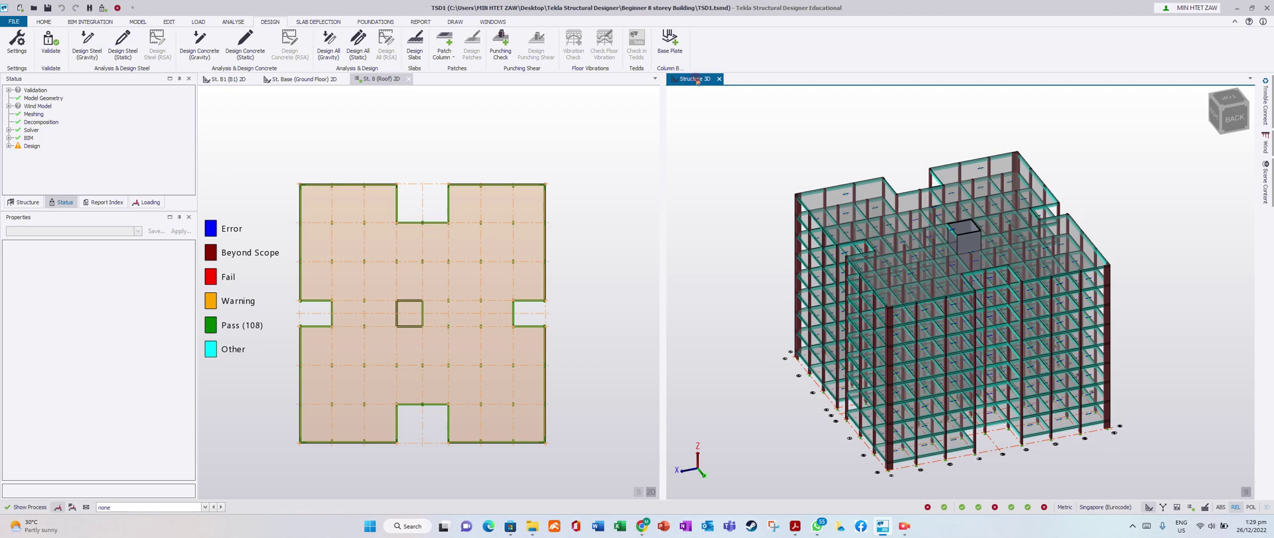
{"action": "right_click", "coordinate": [697, 81]}
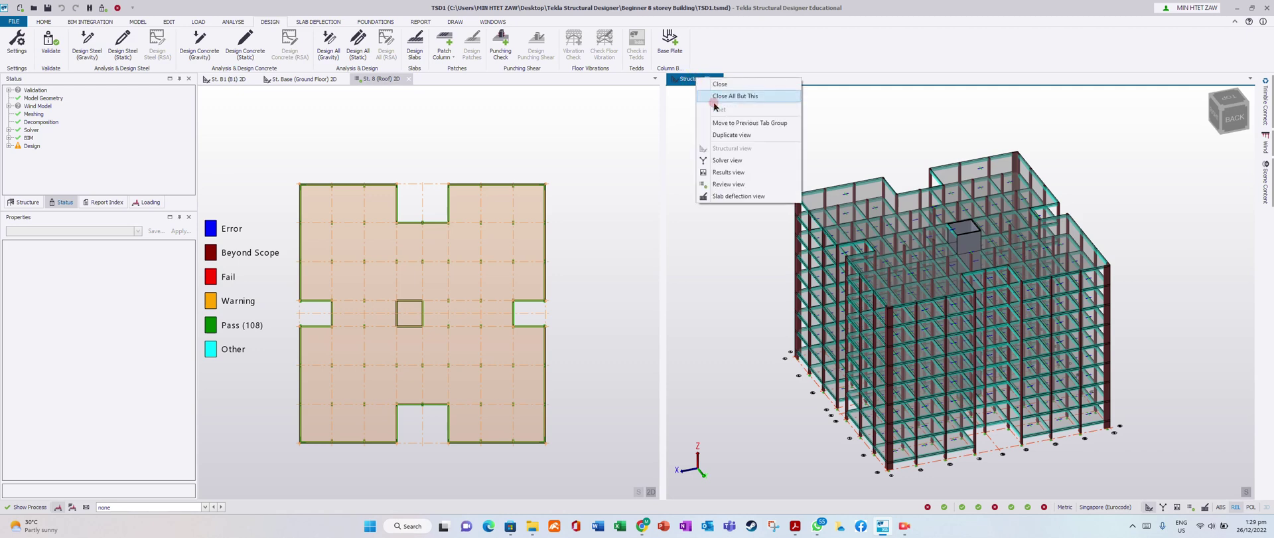
{"action": "left_click", "coordinate": [728, 172]}
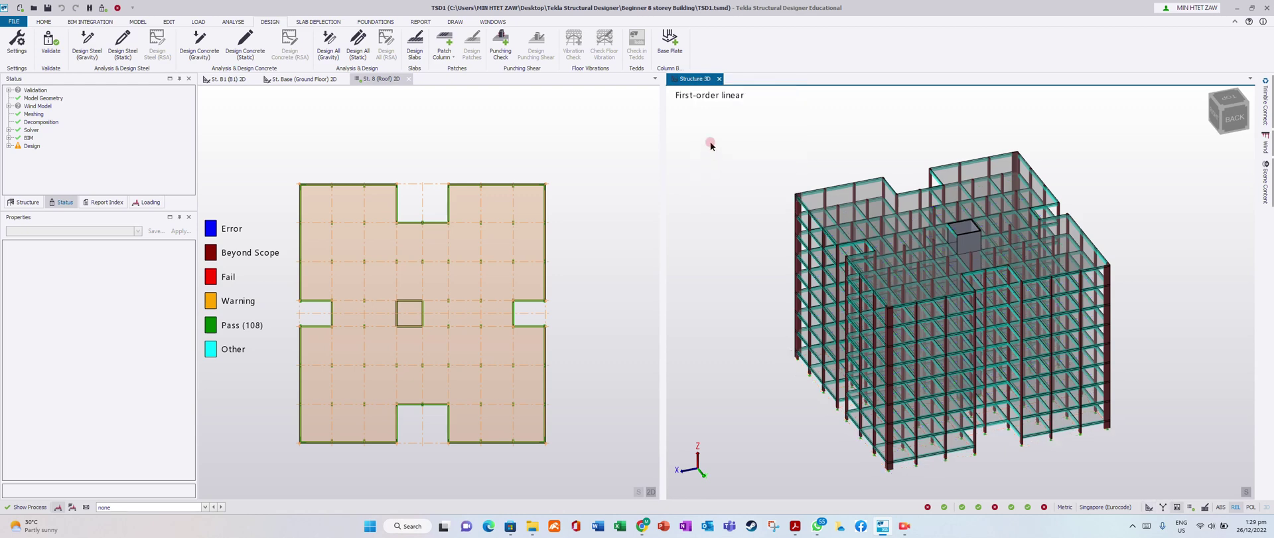
Change the Structure 3D view to the Review view to colour the members by design status
{"action": "right_click", "coordinate": [702, 80]}
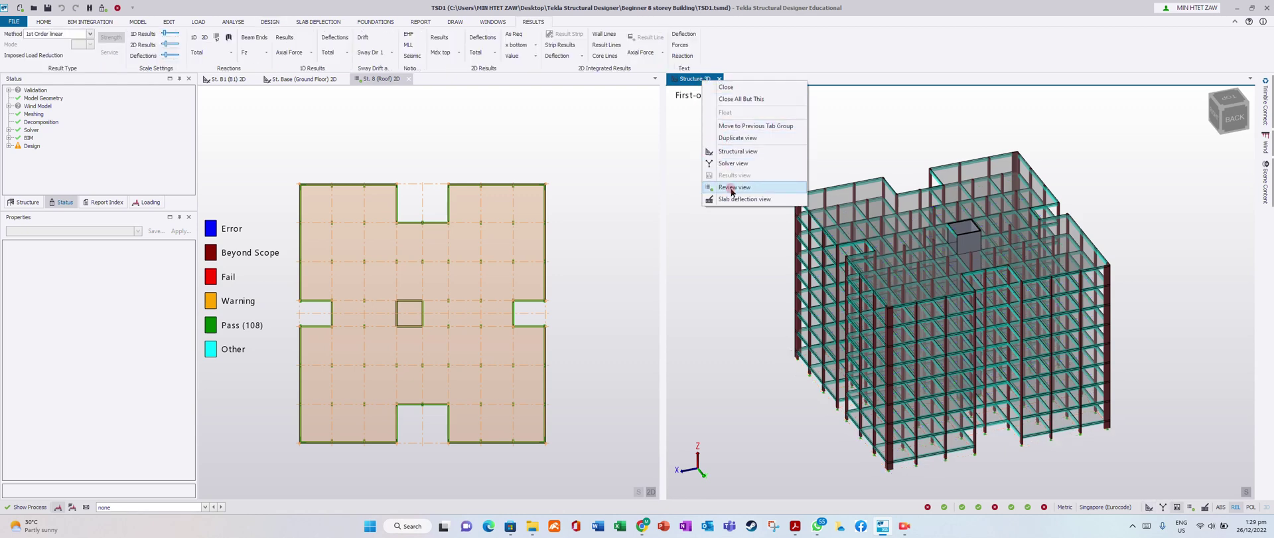
{"action": "left_click", "coordinate": [731, 189]}
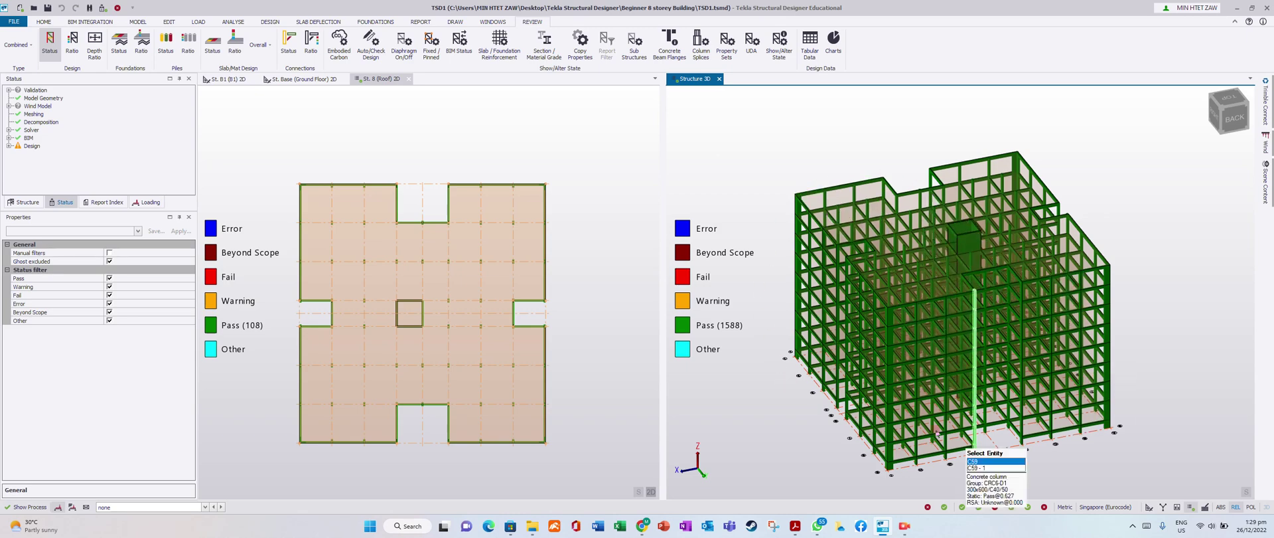
{"action": "left_click", "coordinate": [757, 202]}
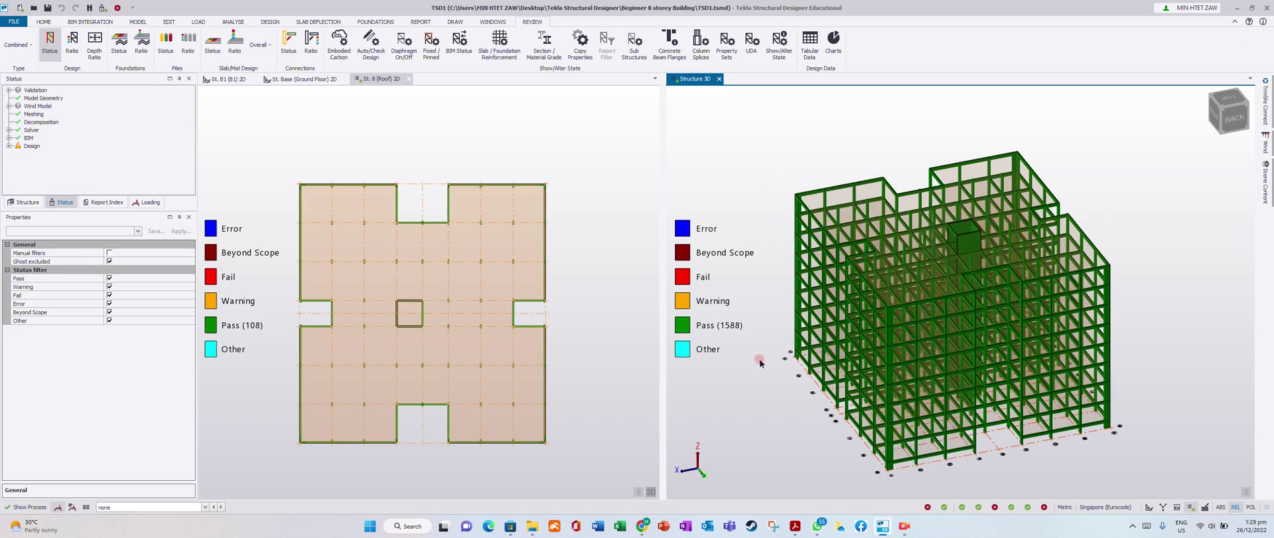
Examine the members' design status around the 3D building against the legend, dismissing the model backup error
{"action": "middle_click_drag", "start_coordinate": [750, 383], "coordinate": [817, 370]}
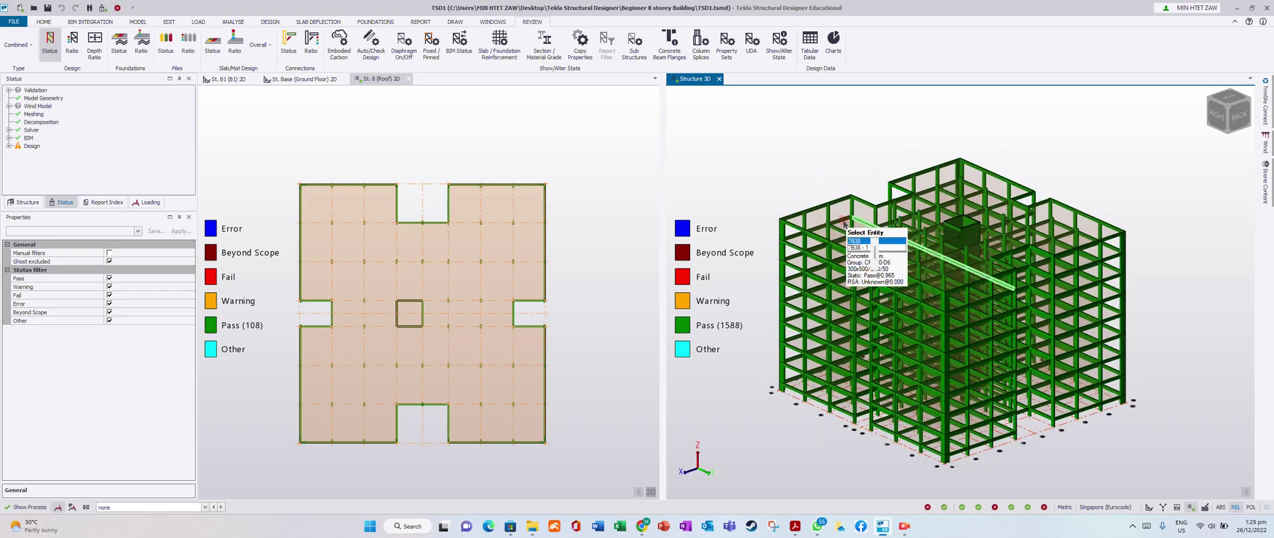
{"action": "left_click", "coordinate": [722, 324]}
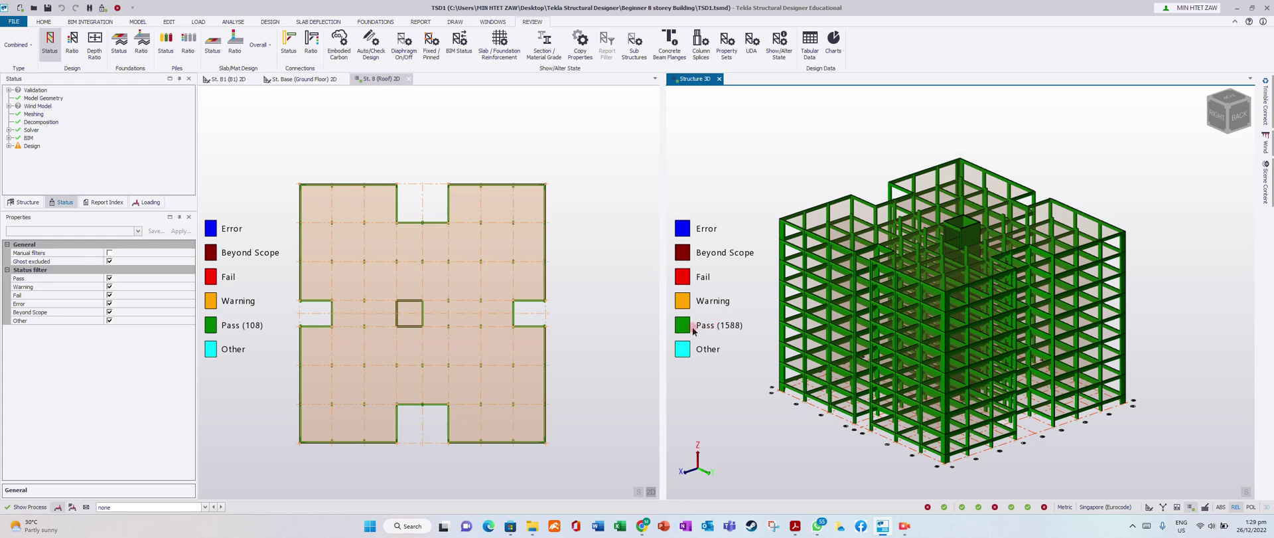
{"action": "left_click", "coordinate": [708, 325]}
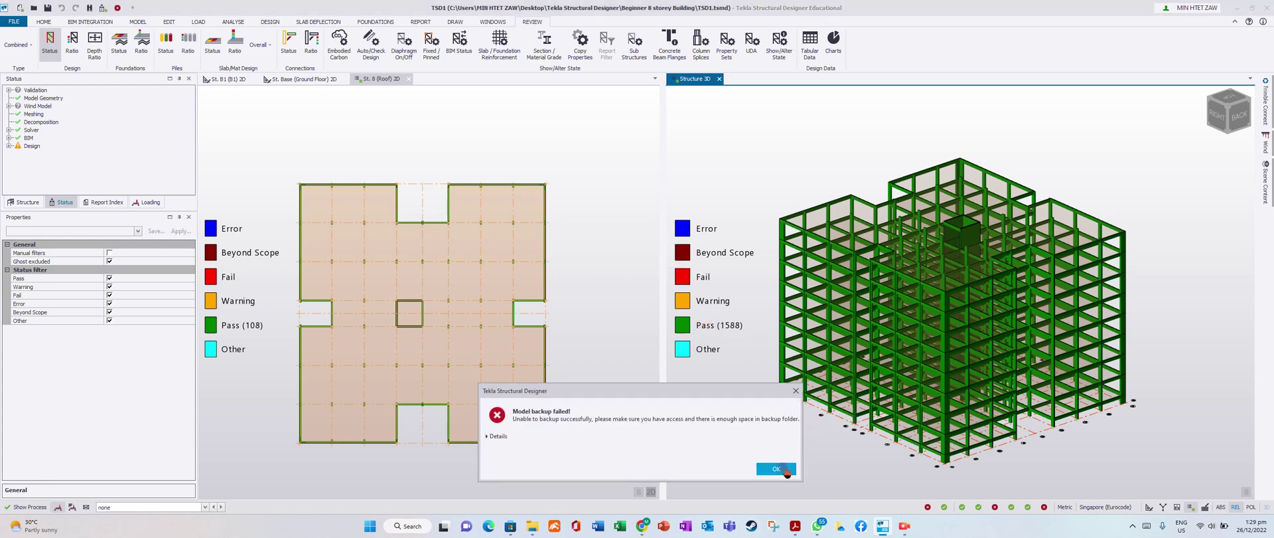
{"action": "left_click", "coordinate": [785, 470]}
{"action": "middle_click_drag", "start_coordinate": [1168, 386], "coordinate": [1198, 384]}
{"action": "left_click", "coordinate": [1203, 493]}
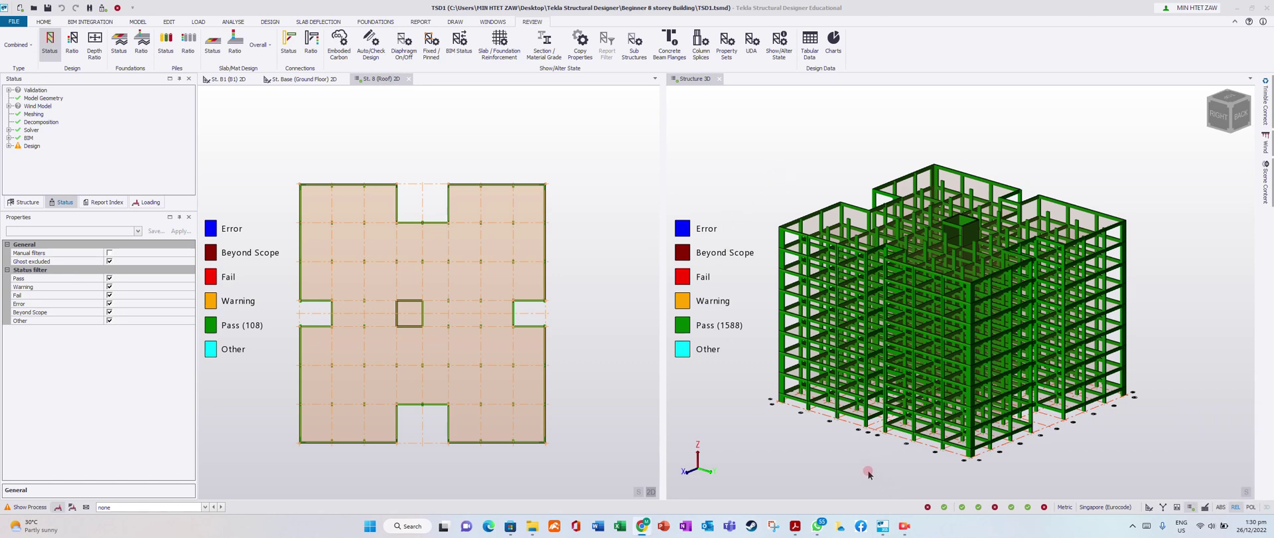
{"action": "left_click", "coordinate": [904, 525]}
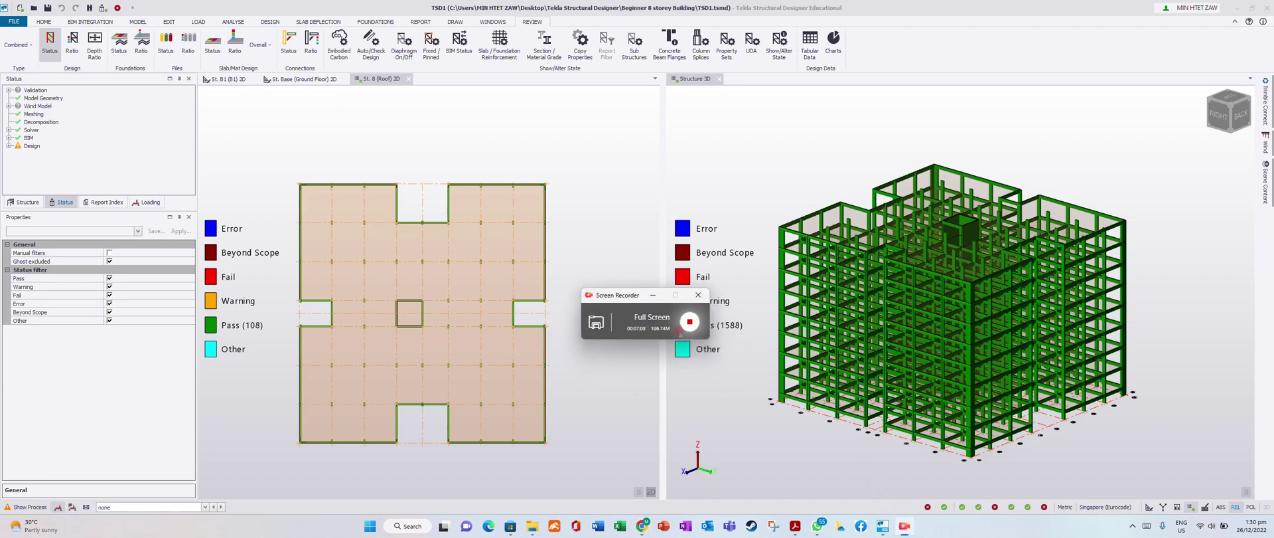